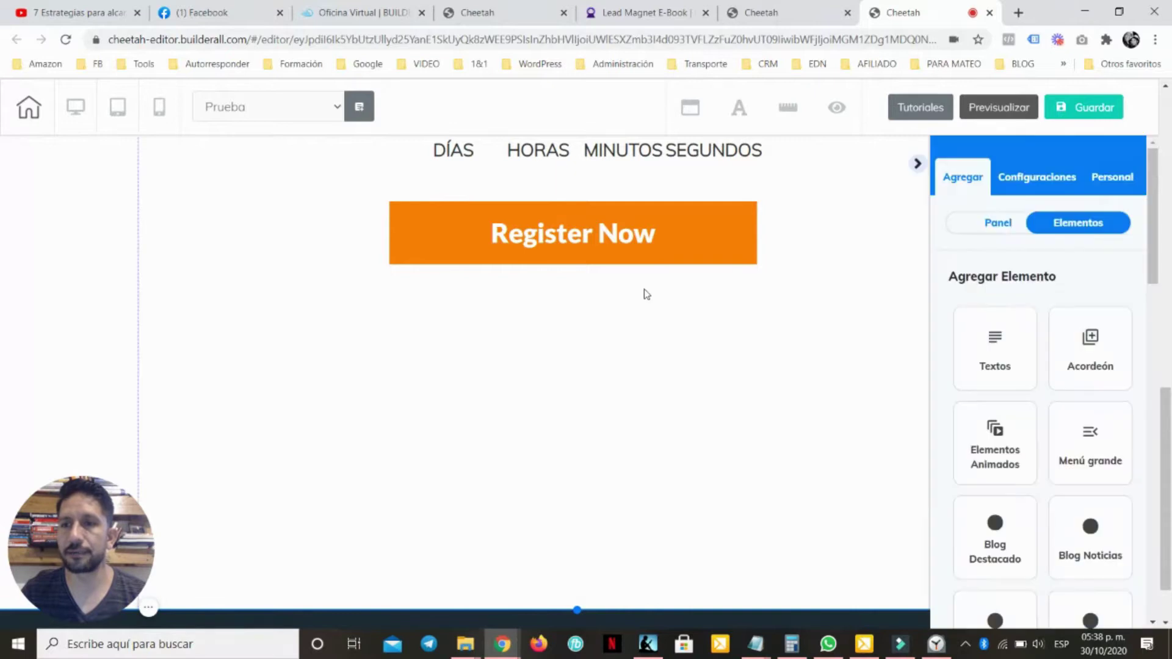
# Add the first contact form template, with name, email and phone fields, to the page below the Register Now button
pyautogui.click(1008, 223)
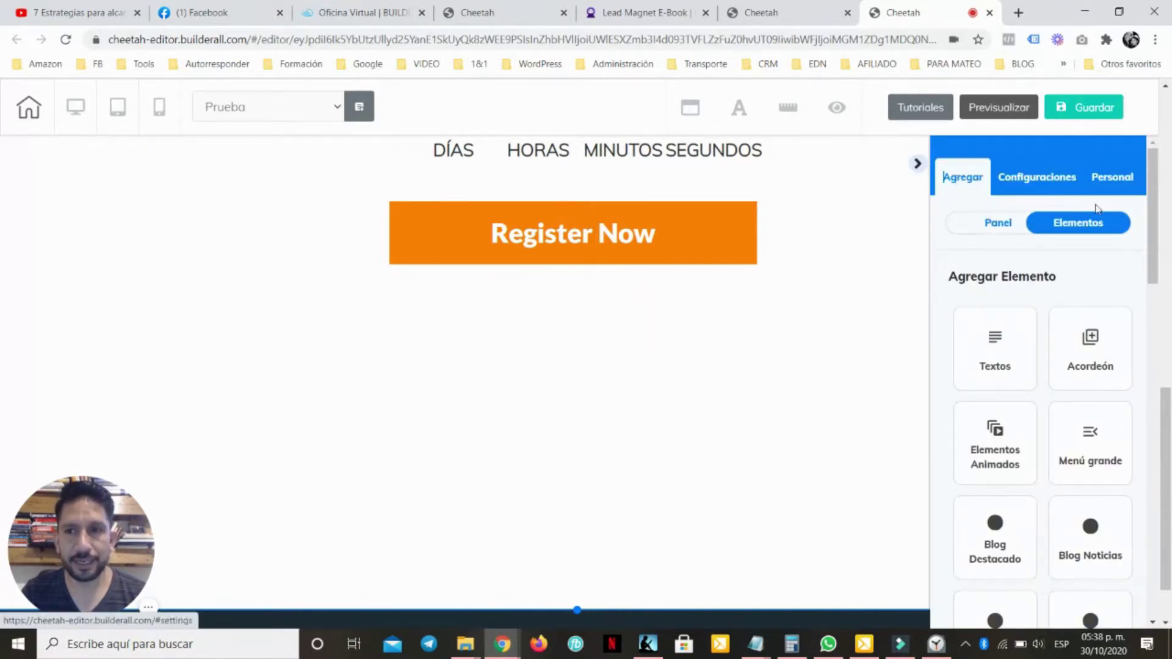
pyautogui.scroll(-5, 1071, 373)
pyautogui.scroll(-5, 1073, 376)
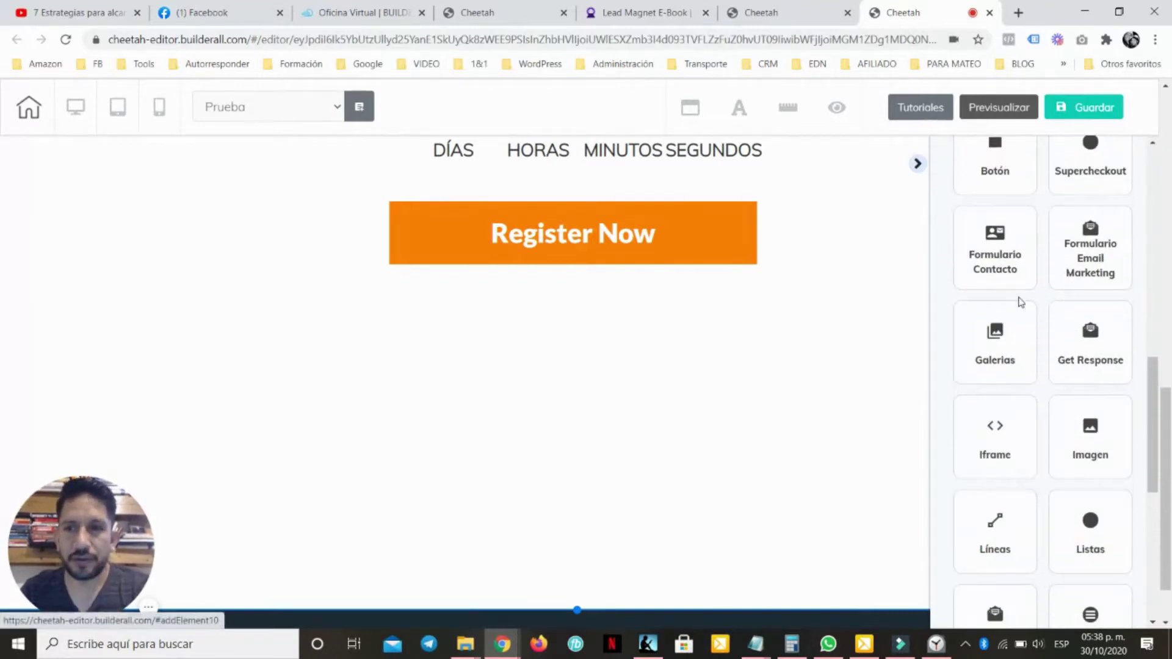
pyautogui.click(1006, 259)
pyautogui.moveTo(1041, 401); pyautogui.dragTo(768, 569)
pyautogui.moveTo(430, 451); pyautogui.dragTo(357, 435)
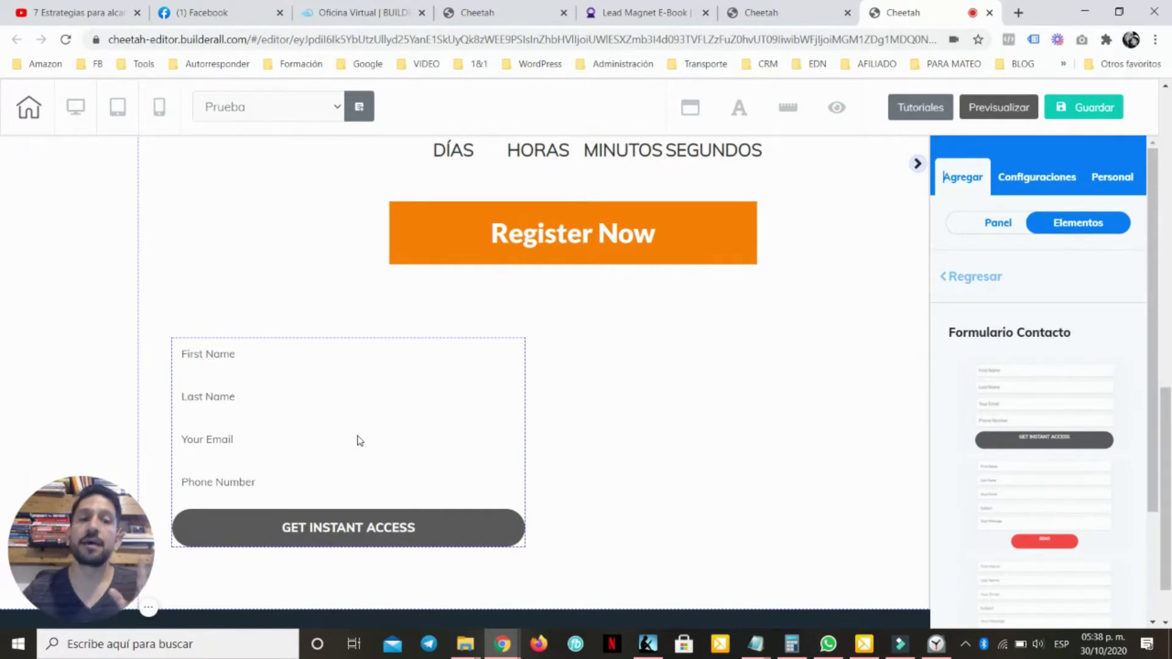
# Examine the contact form's email settings: recipient, subject, redirect URL, success message and required-field message
pyautogui.click(329, 372)
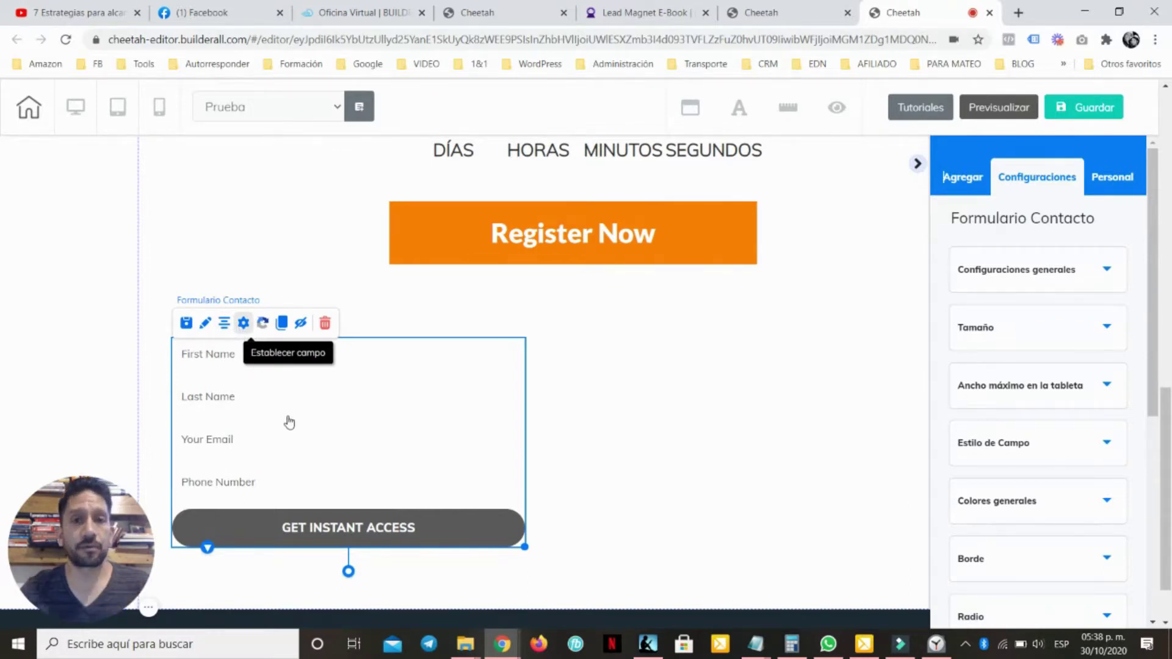
pyautogui.click(243, 323)
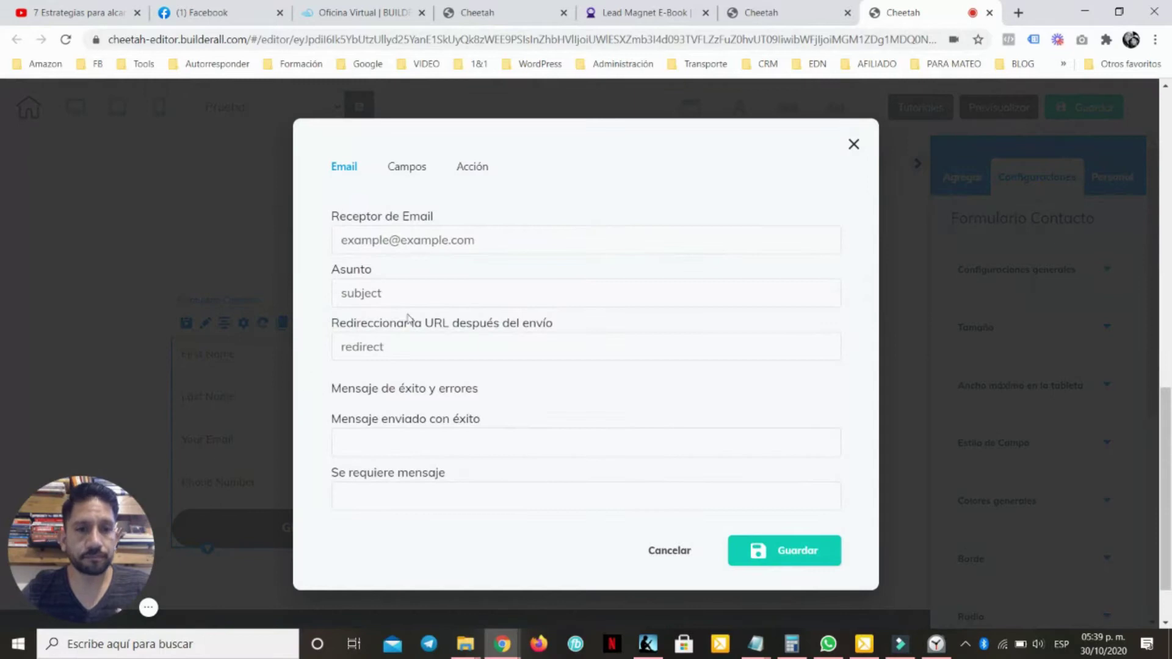
pyautogui.click(684, 552)
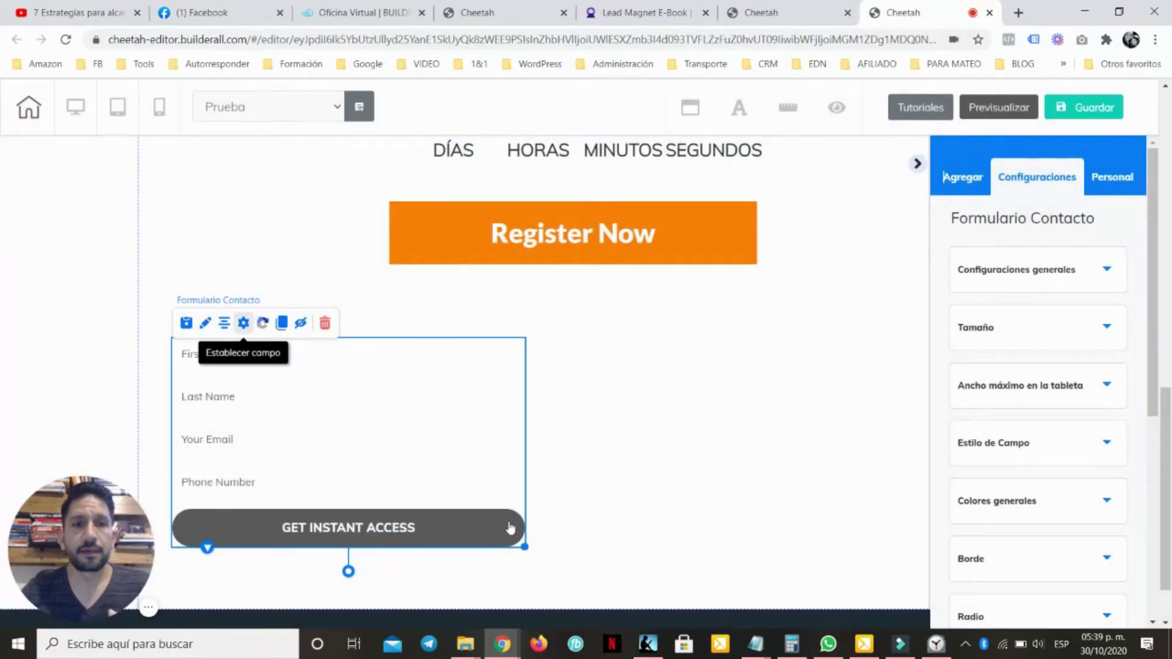
pyautogui.click(244, 322)
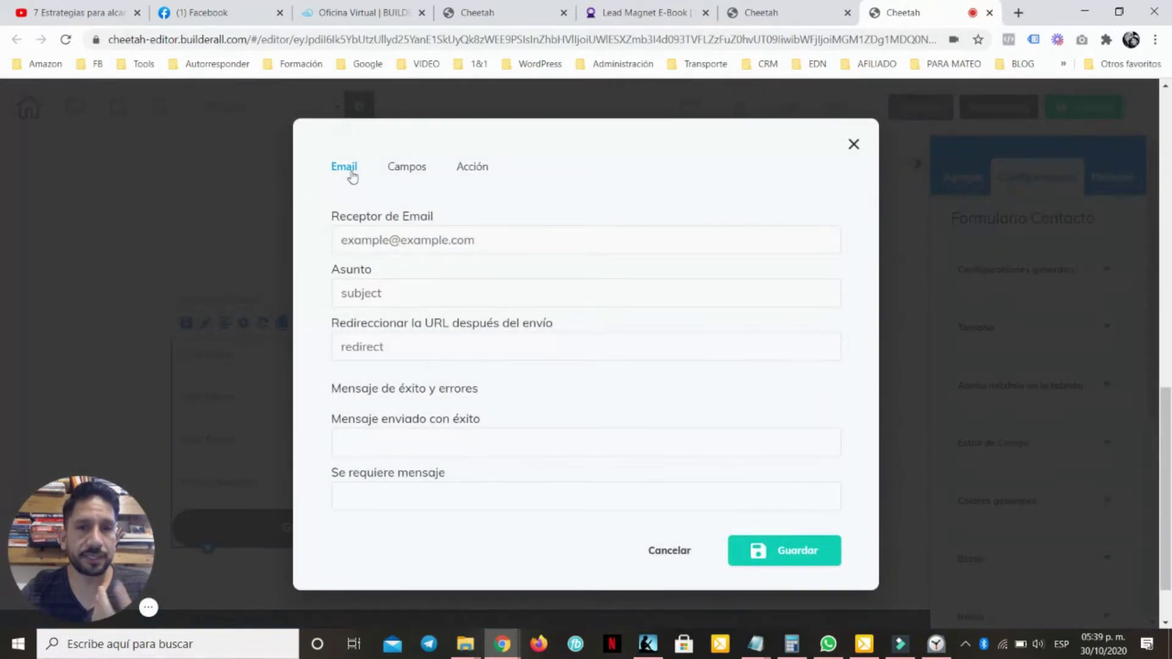
pyautogui.click(370, 238)
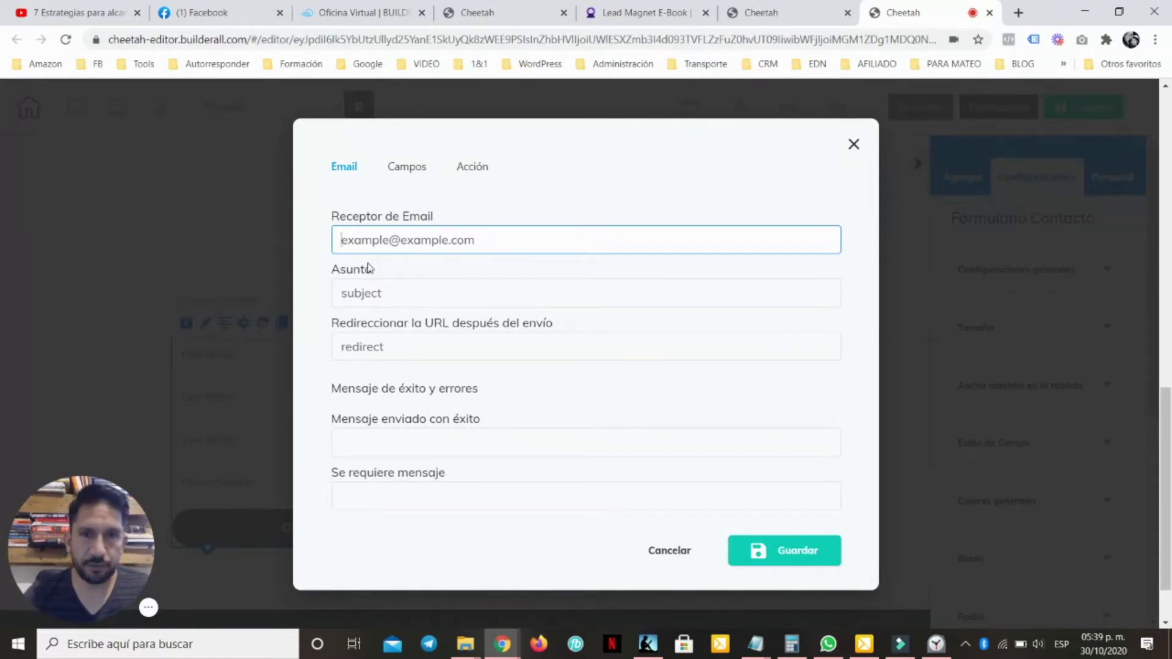
pyautogui.click(375, 297)
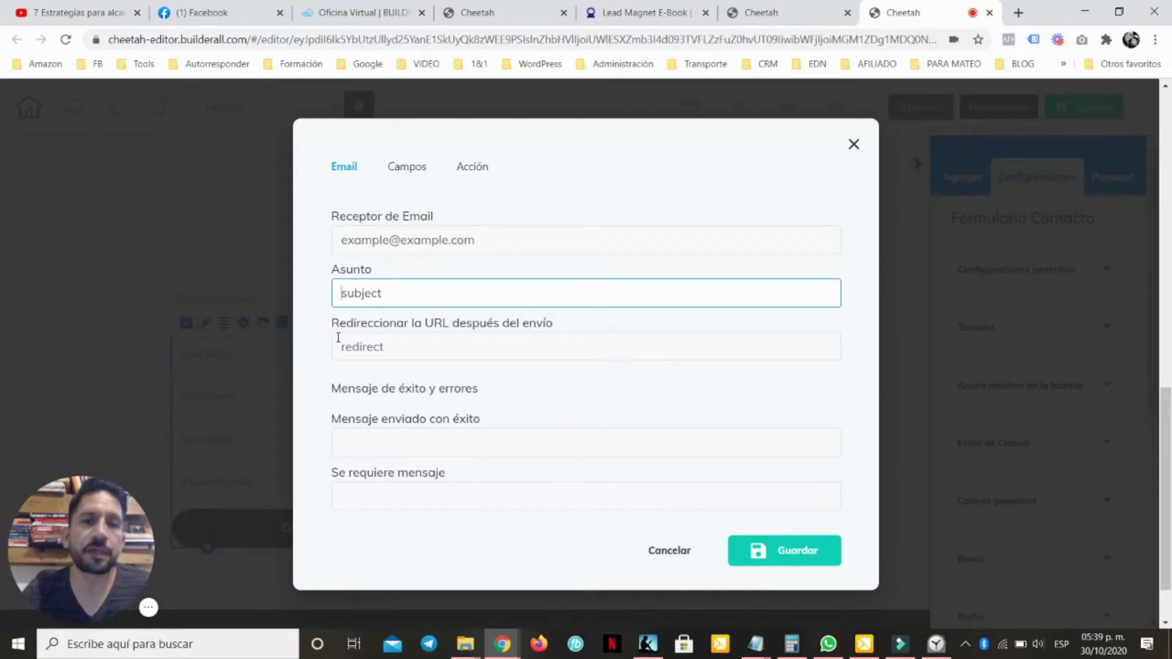
pyautogui.click(328, 359)
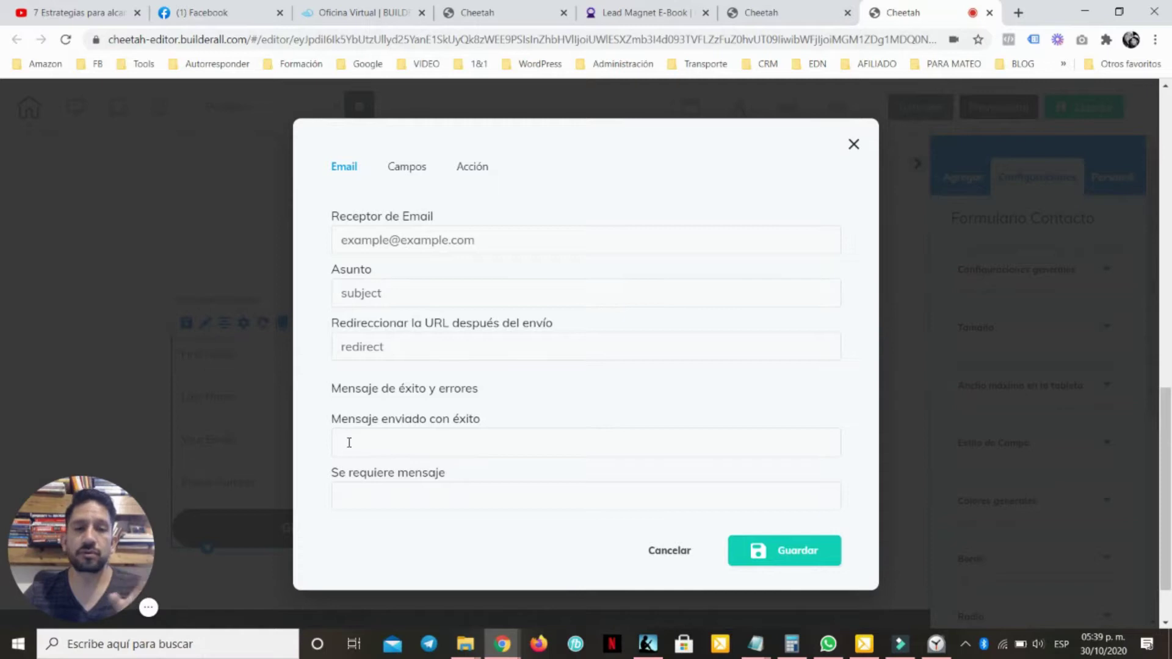
pyautogui.click(346, 432)
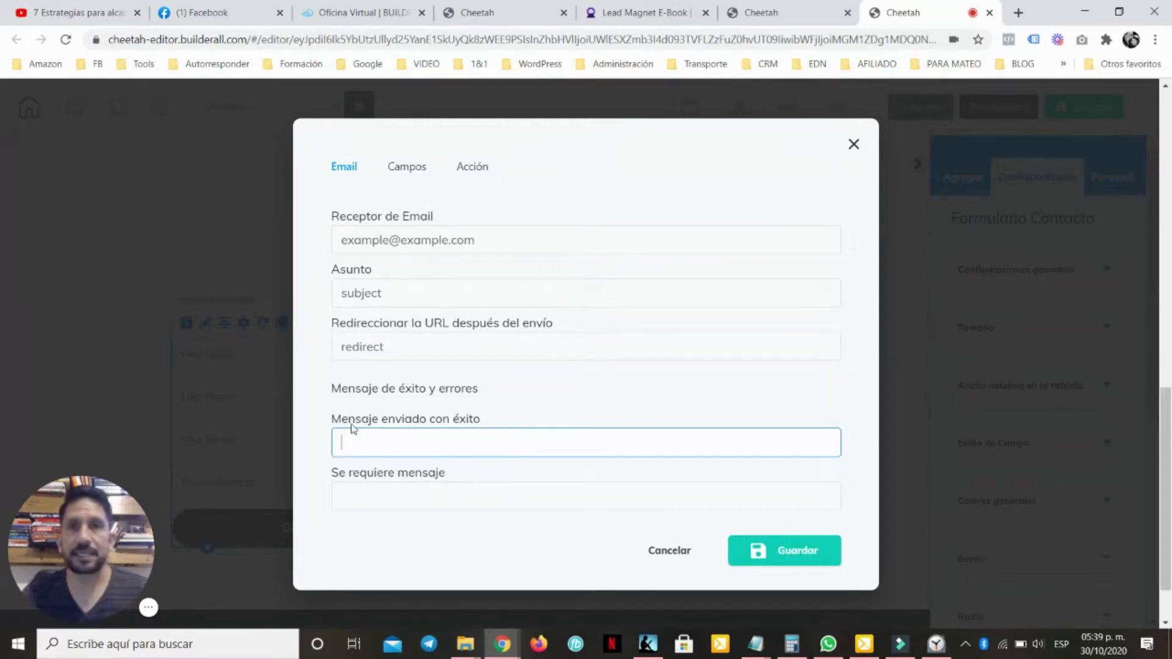
pyautogui.click(338, 475)
pyautogui.click(338, 476)
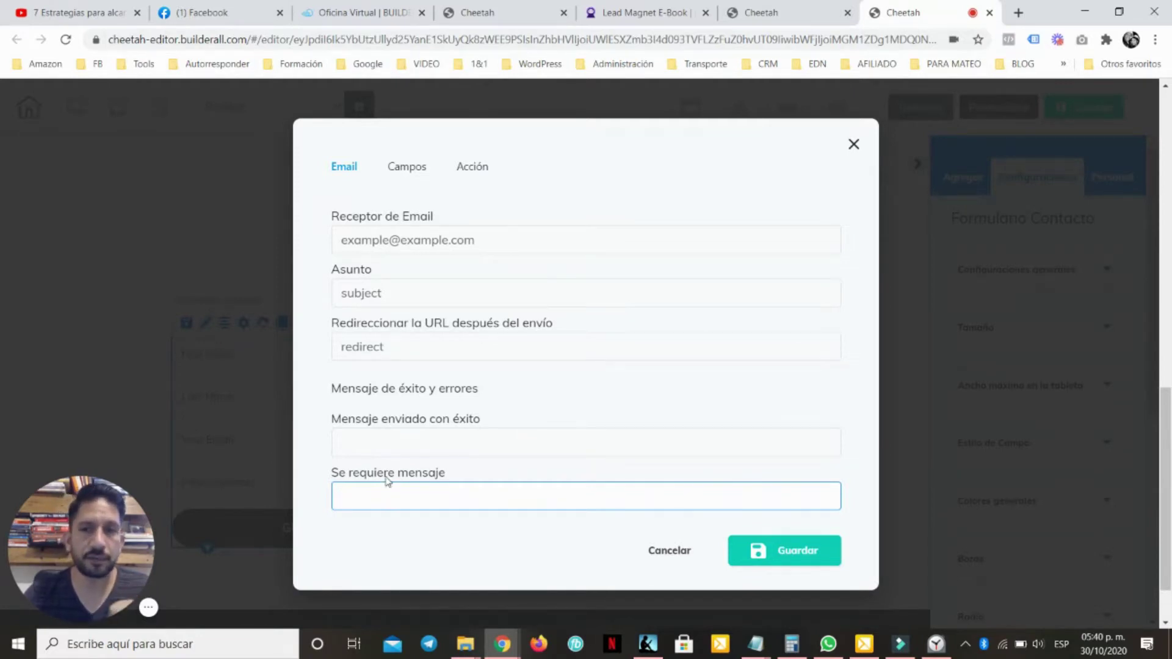
# Delete the Last Name field from the contact form's fields
pyautogui.click(406, 172)
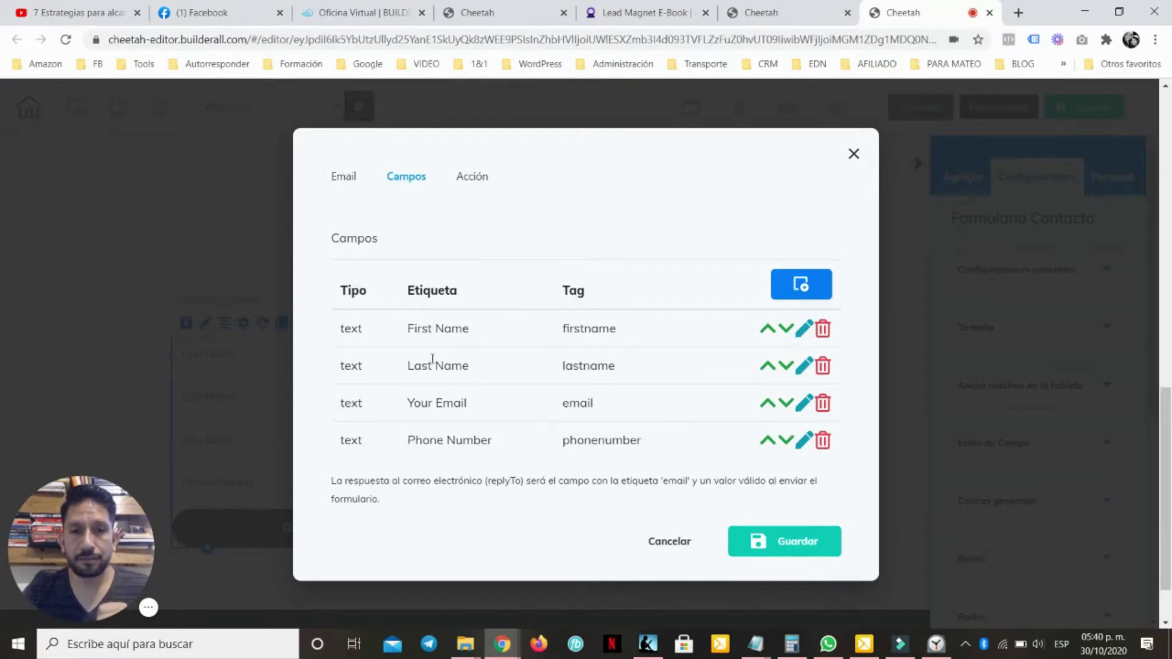
pyautogui.click(822, 365)
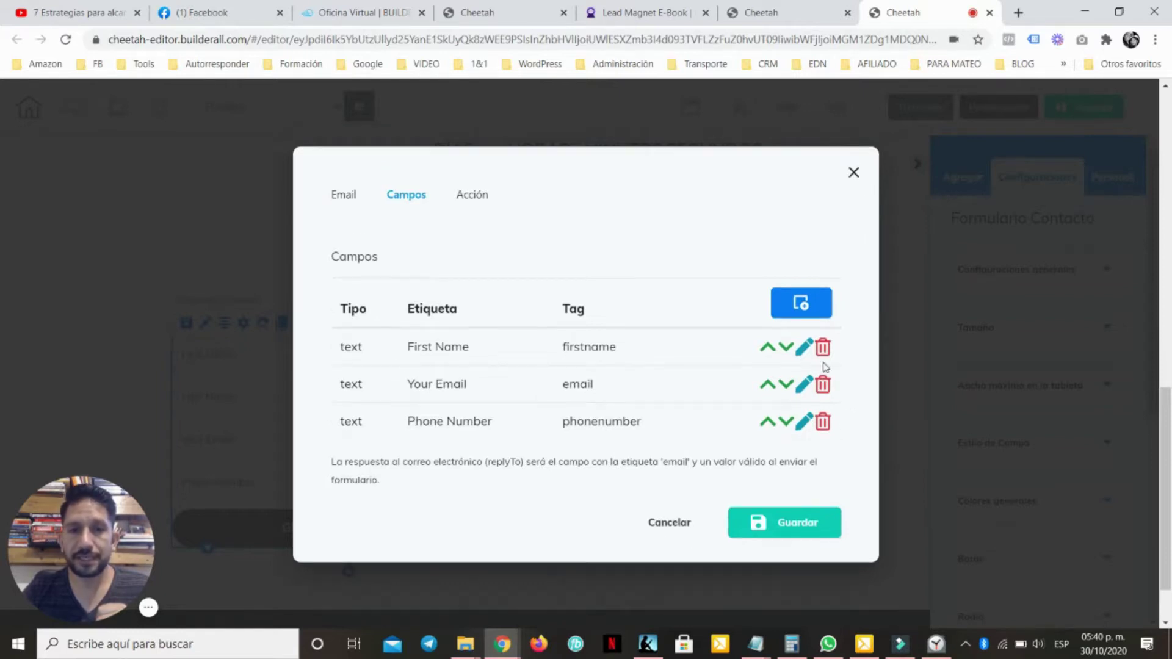
pyautogui.click(804, 305)
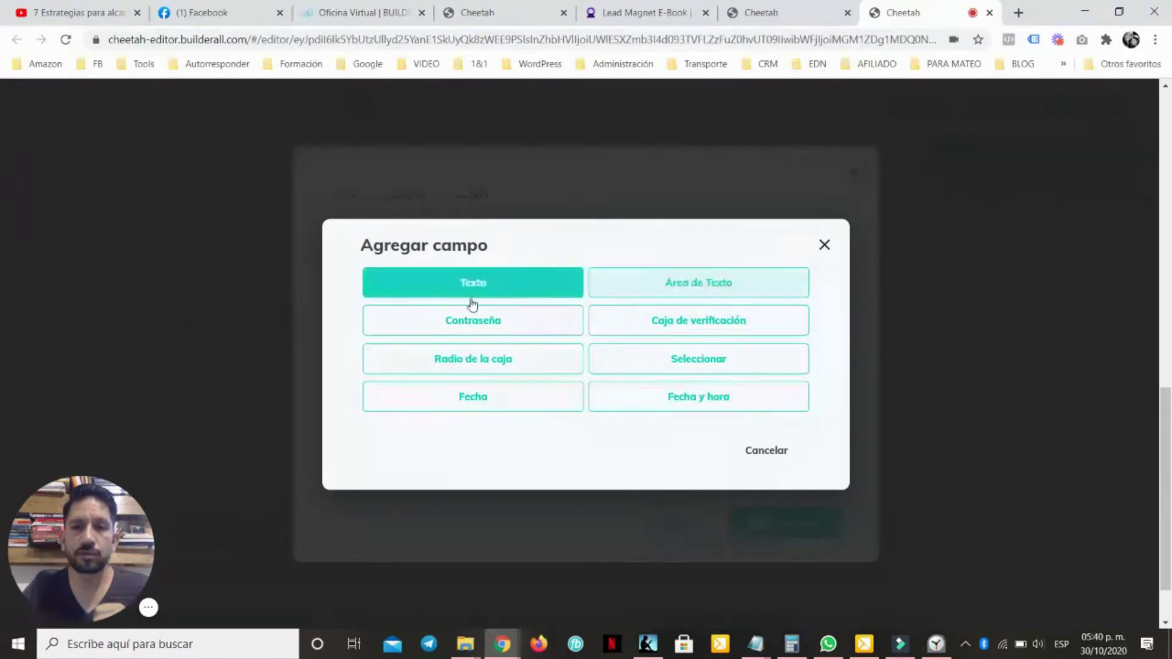
pyautogui.click(770, 452)
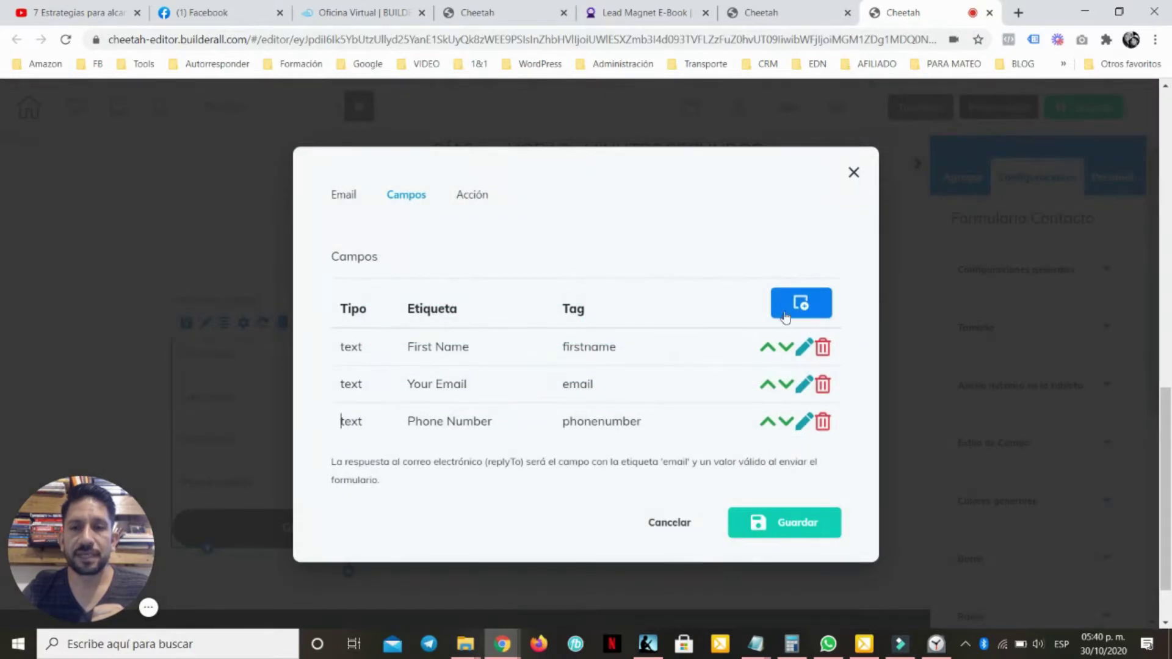
# Add a radio field to the form with the label "Pregunta 1", help text "Contesta aquí" and Requerida set to Sí
pyautogui.click(784, 319)
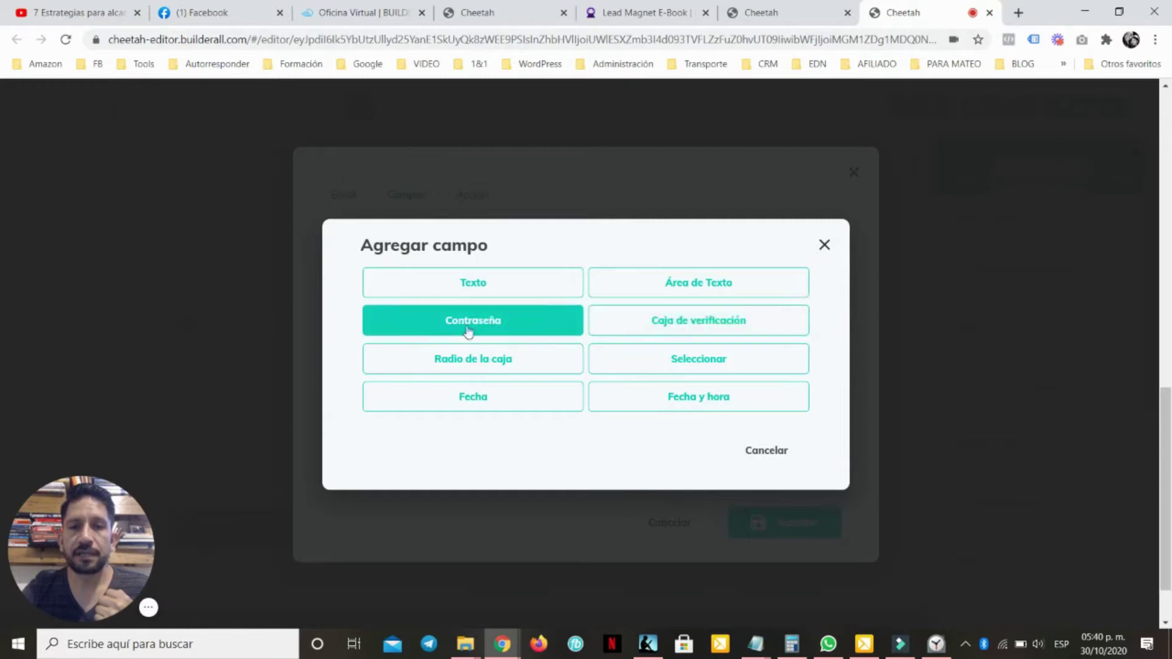
pyautogui.click(473, 360)
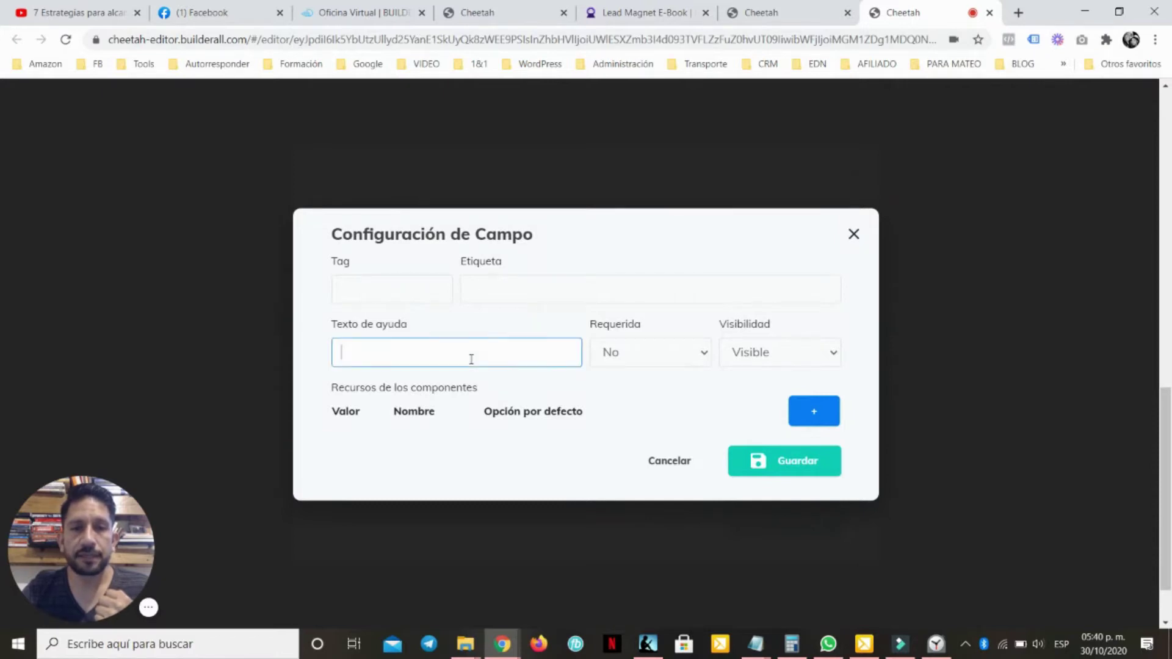
pyautogui.click(428, 286)
pyautogui.click(509, 297)
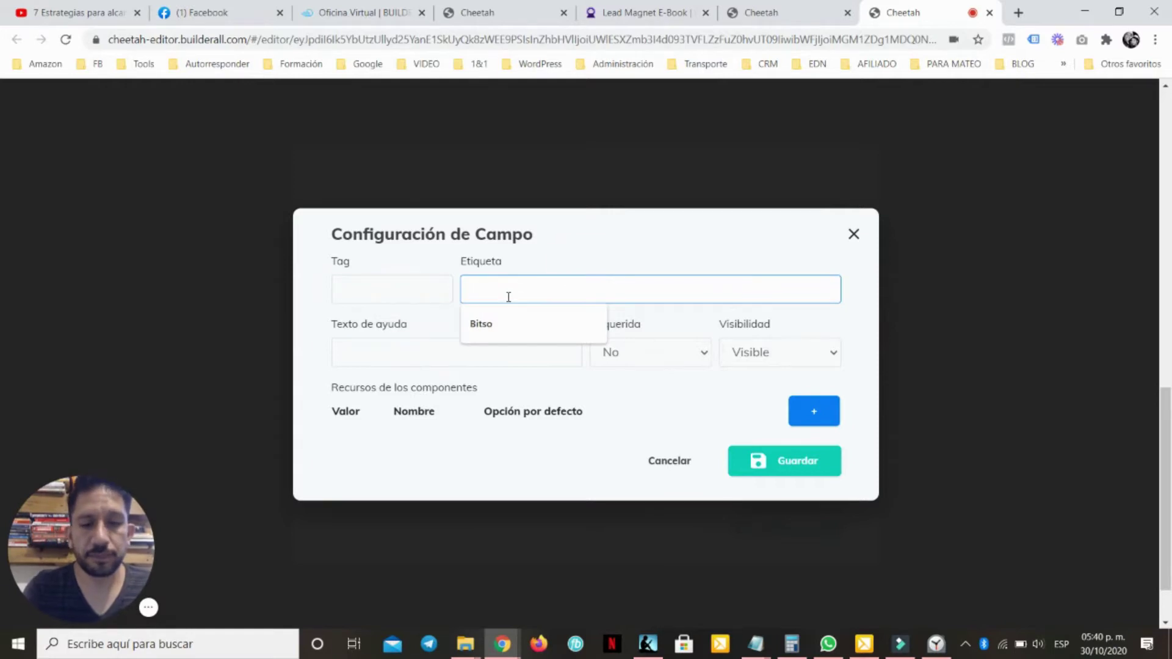
pyautogui.write('Pregunta 1')
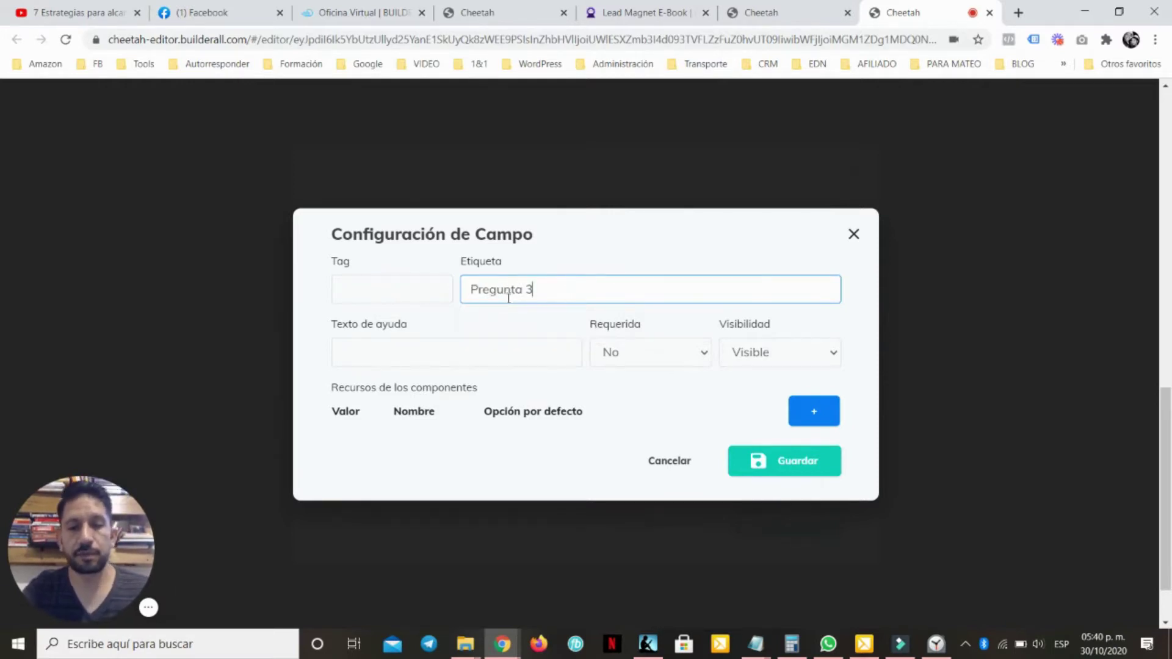
pyautogui.click(656, 360)
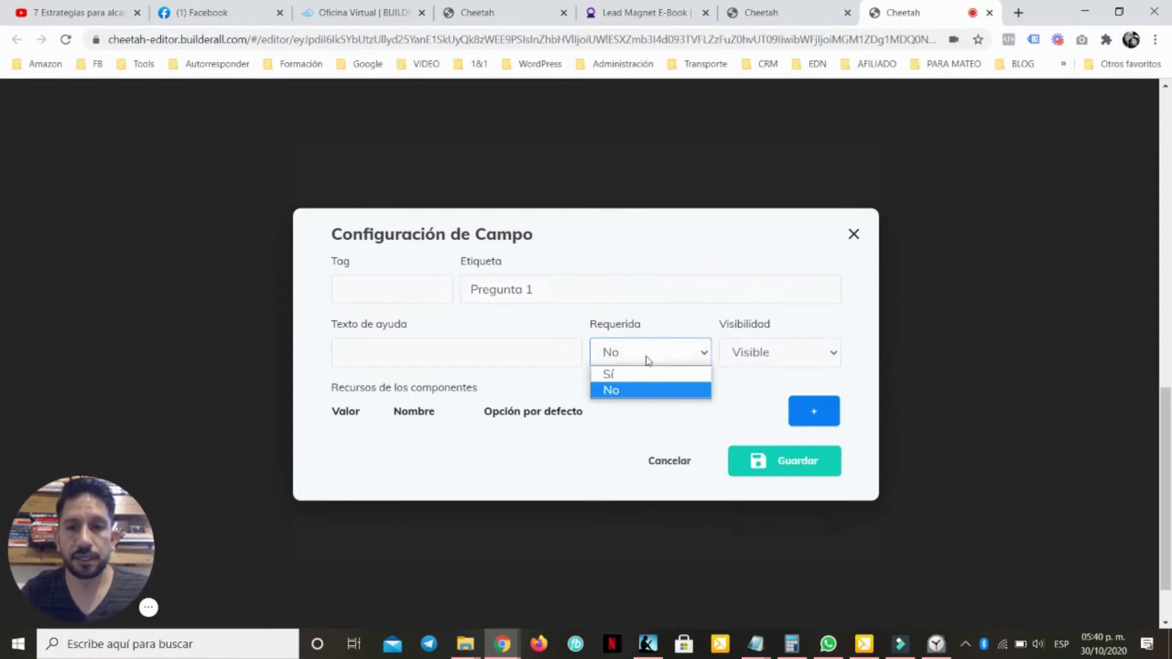
pyautogui.click(640, 375)
pyautogui.click(462, 350)
pyautogui.write('Contesta aquí')
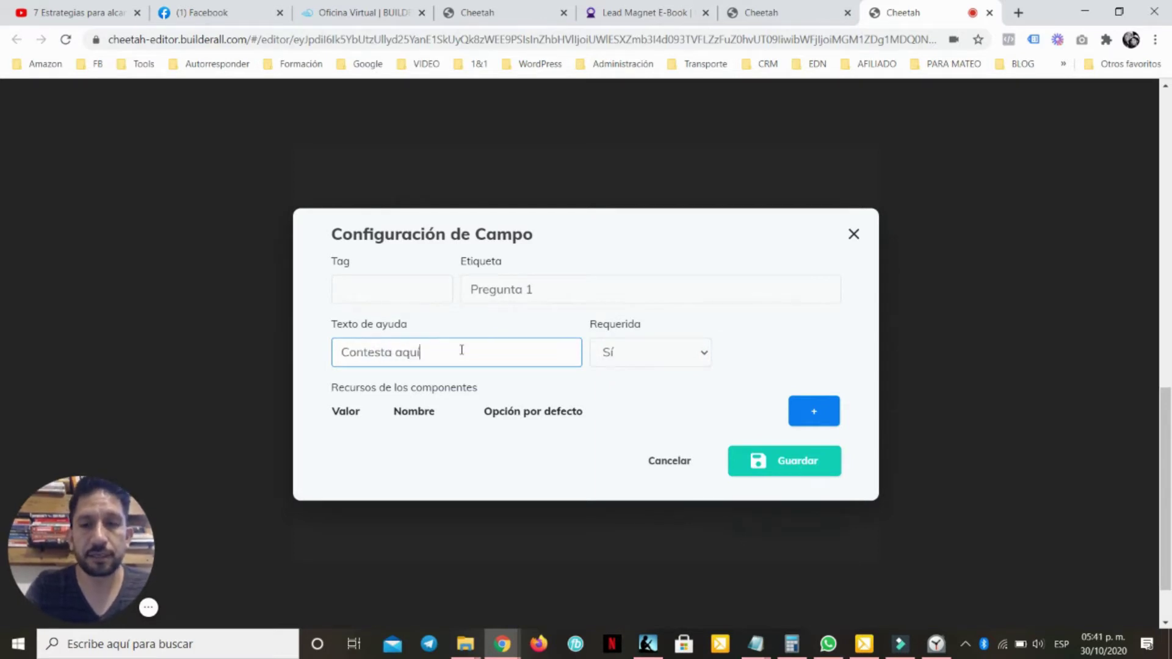
# Add an option with value 1 and name "valor 1" to the radio field
pyautogui.click(801, 406)
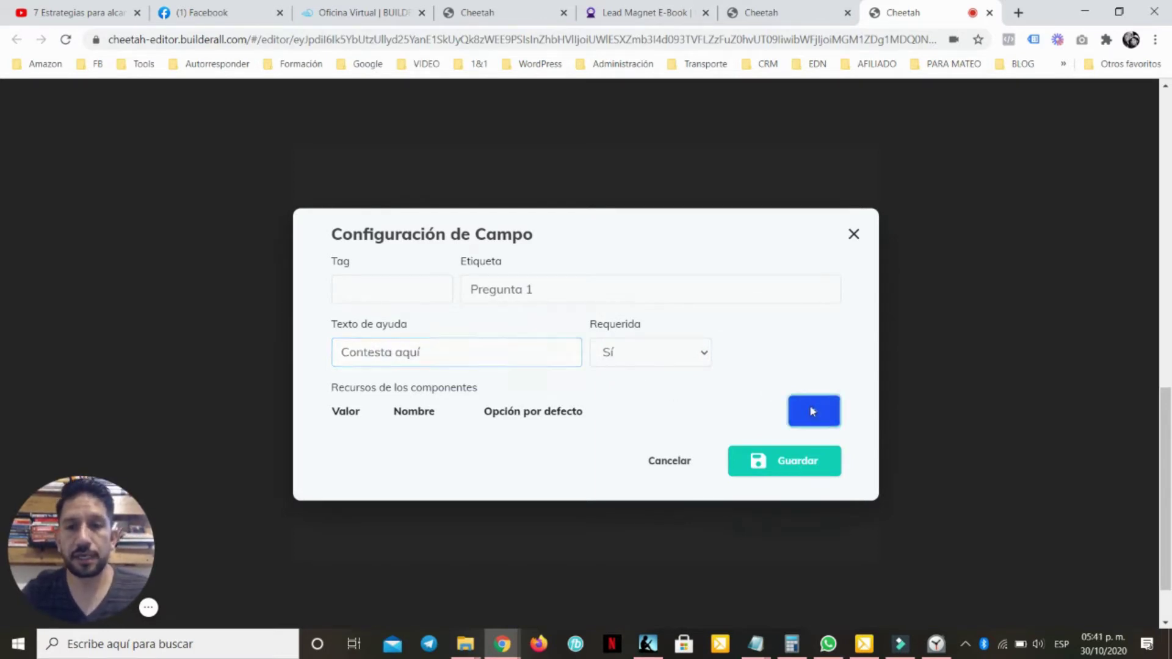
pyautogui.click(443, 343)
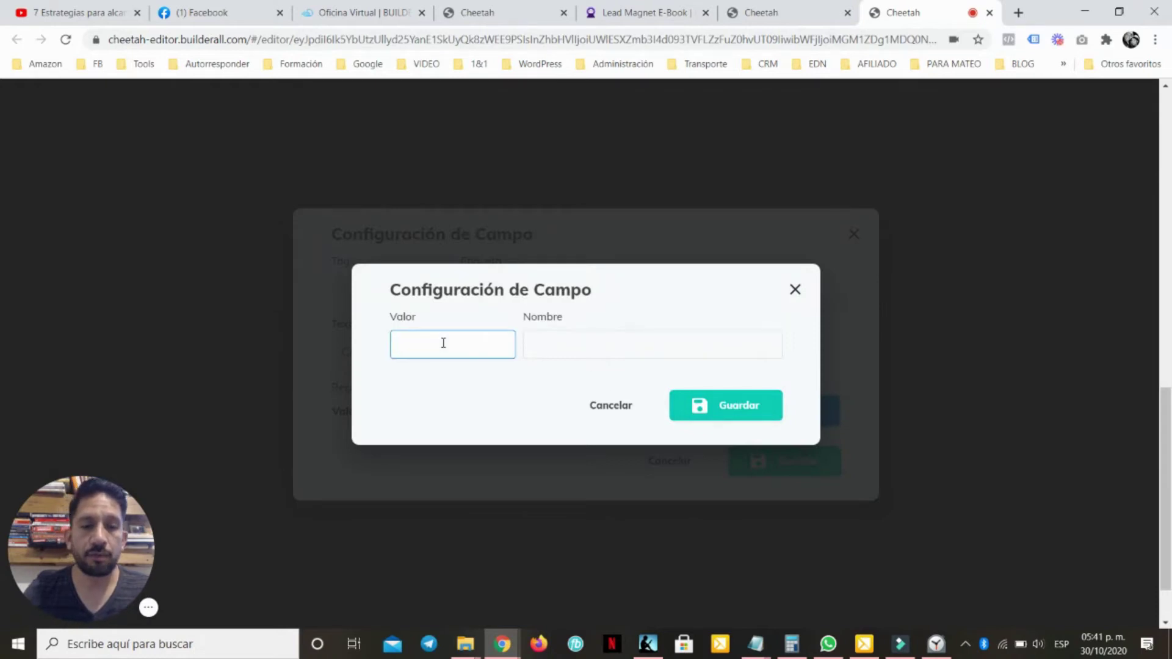
pyautogui.write('Valo')
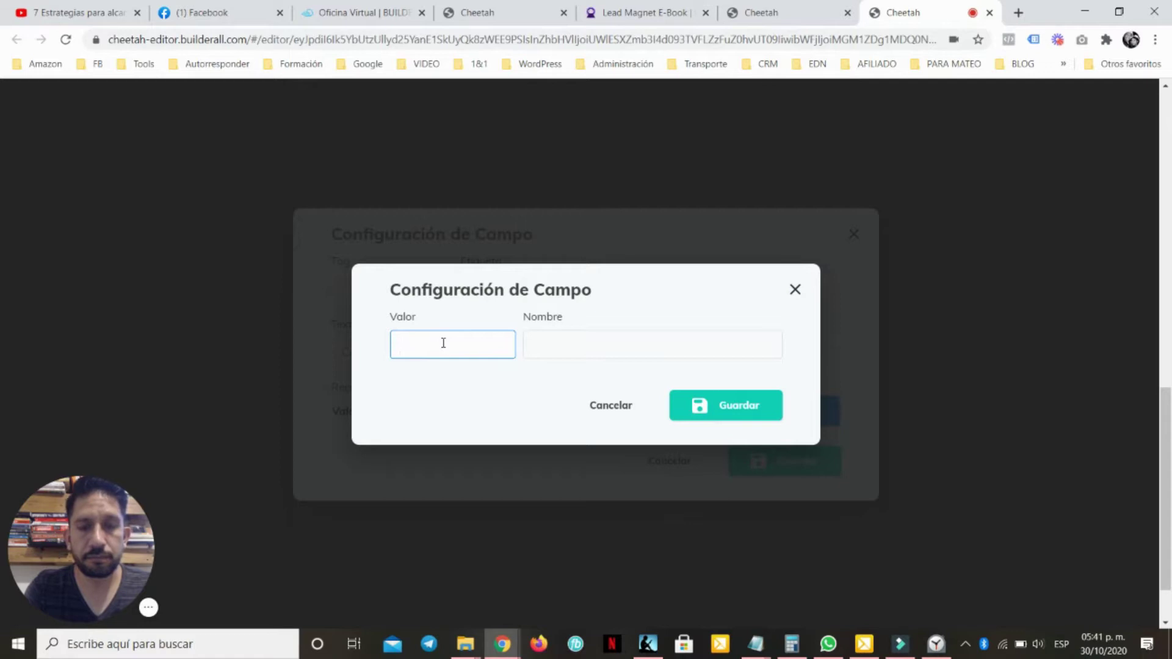
pyautogui.press('Tab')
pyautogui.write('valor')
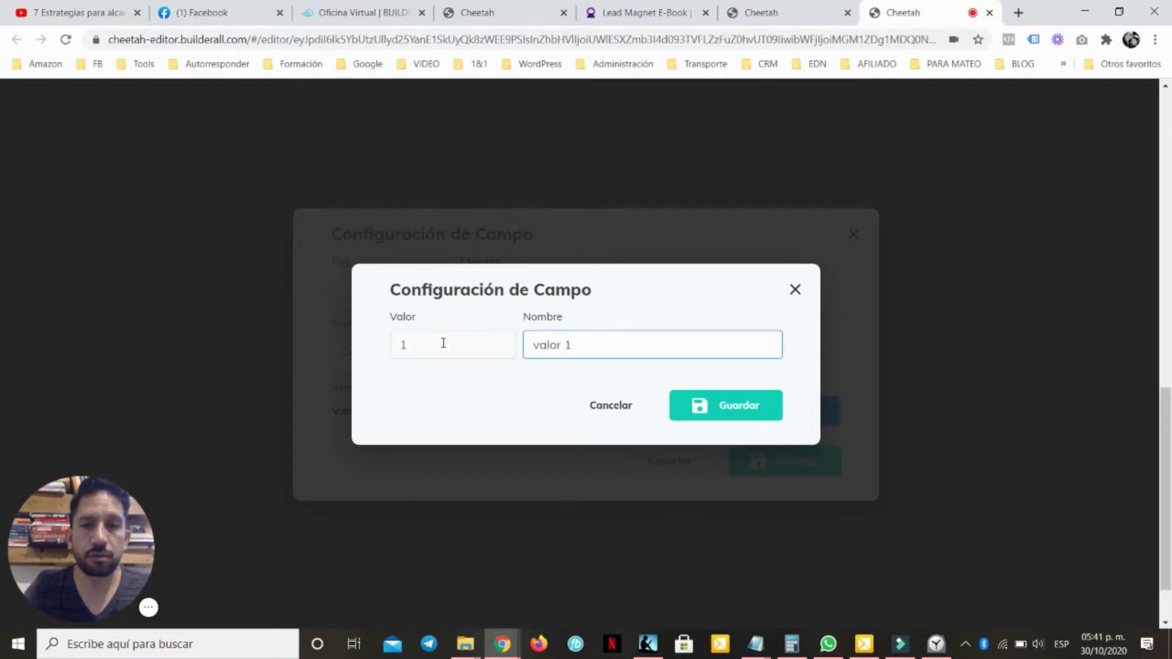
pyautogui.click(705, 408)
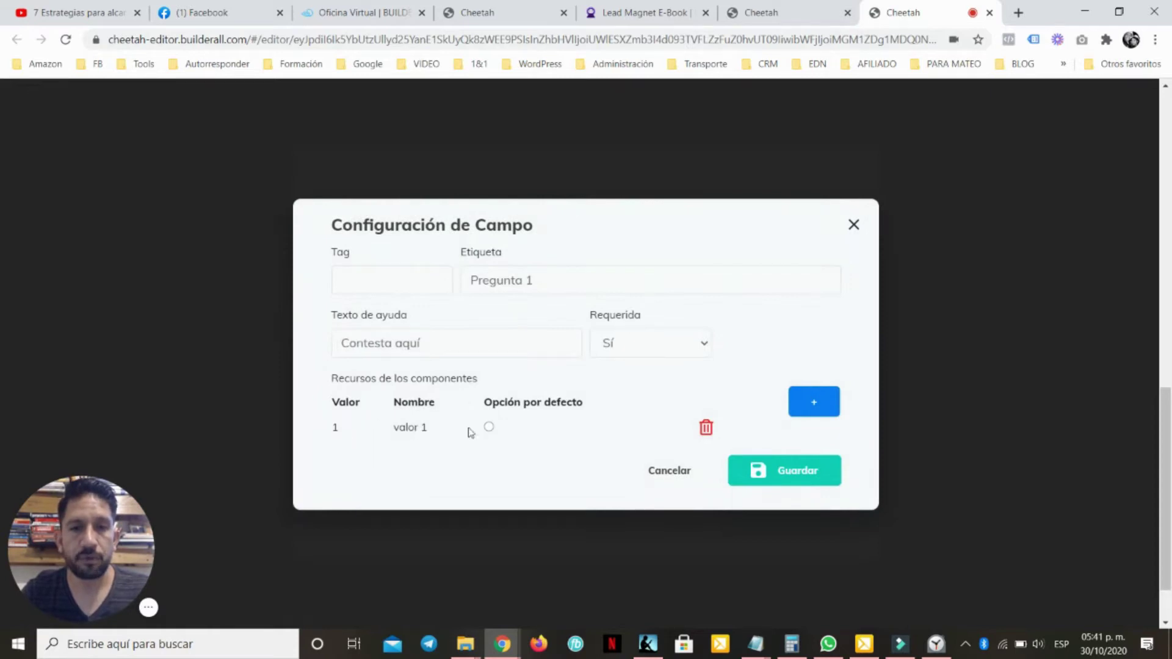
# Add a second radio option with value 2 and name "valor 2", and save the field and the form settings
pyautogui.click(813, 402)
pyautogui.click(460, 345)
pyautogui.click(614, 354)
pyautogui.write('valor 2')
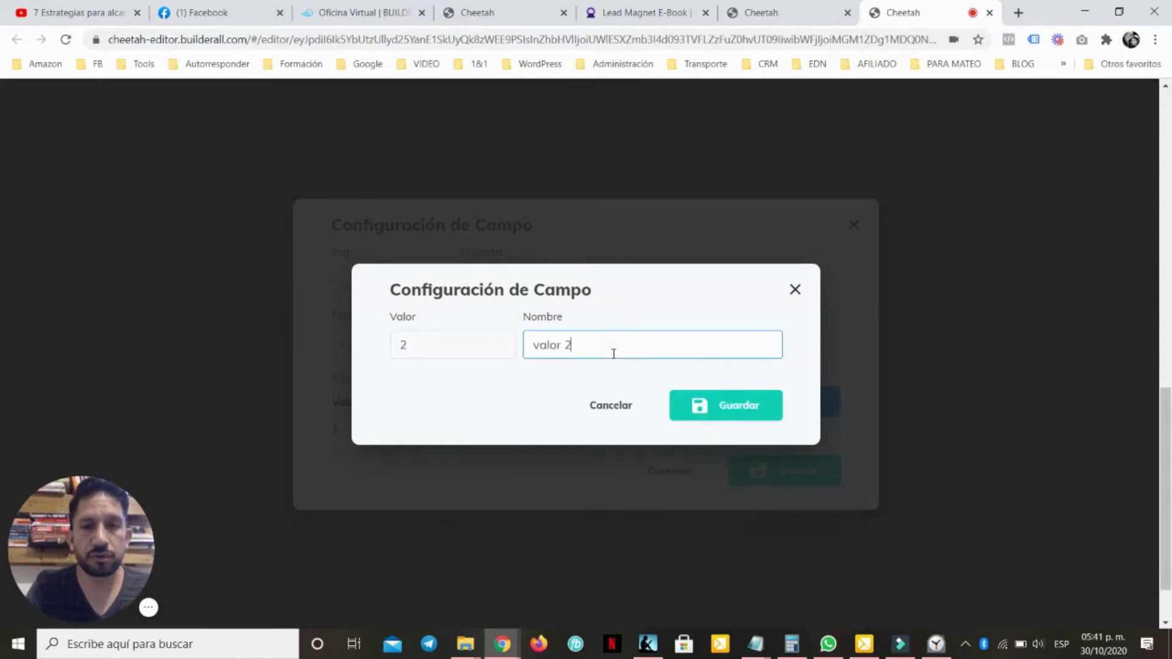
pyautogui.click(761, 414)
pyautogui.click(788, 471)
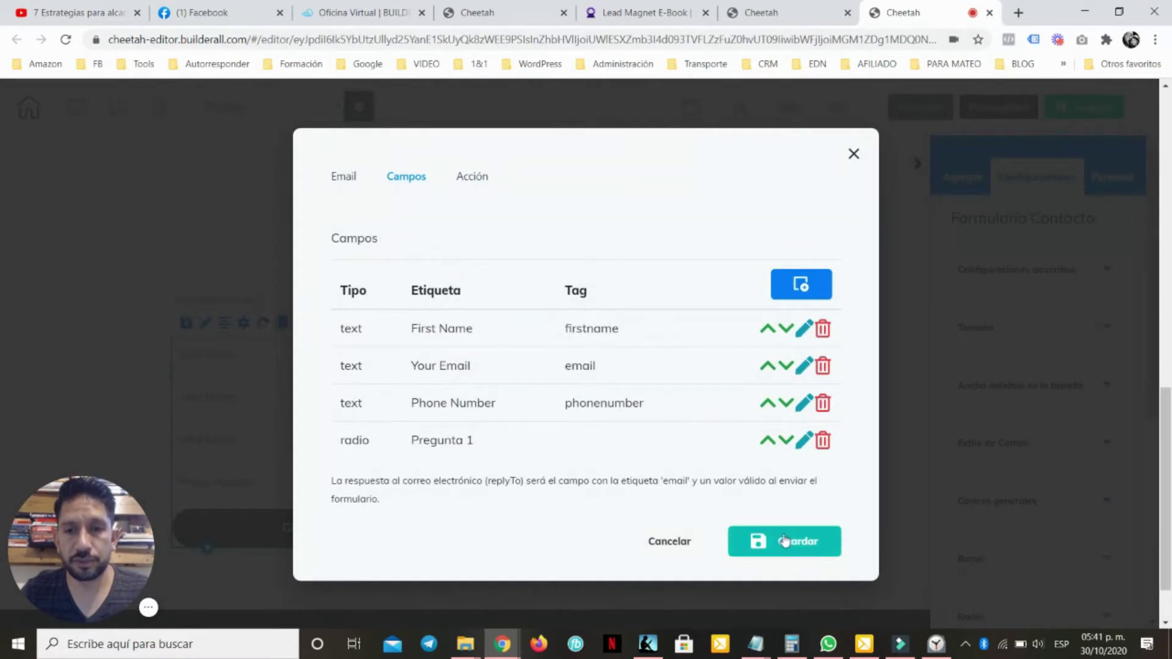
pyautogui.click(784, 541)
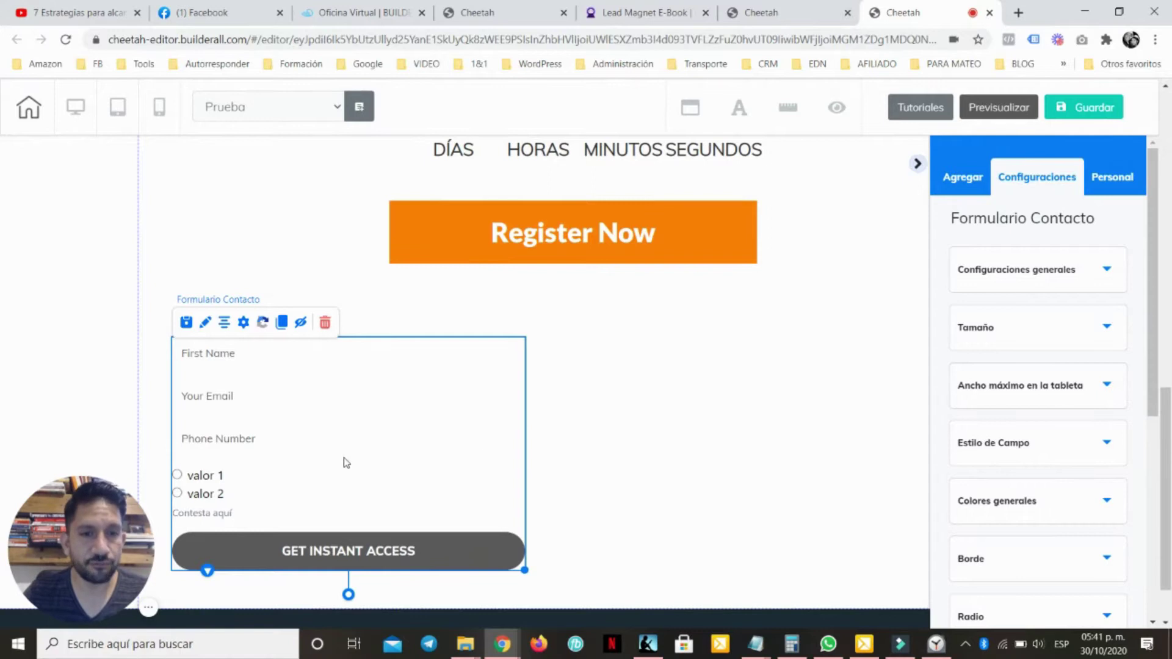
# Move the contact form slightly down and closer to the page's left margin
pyautogui.moveTo(279, 439)
pyautogui.mouseDown()
pyautogui.moveTo(680, 405)
pyautogui.moveTo(484, 537)
pyautogui.moveTo(265, 447)
pyautogui.mouseUp()
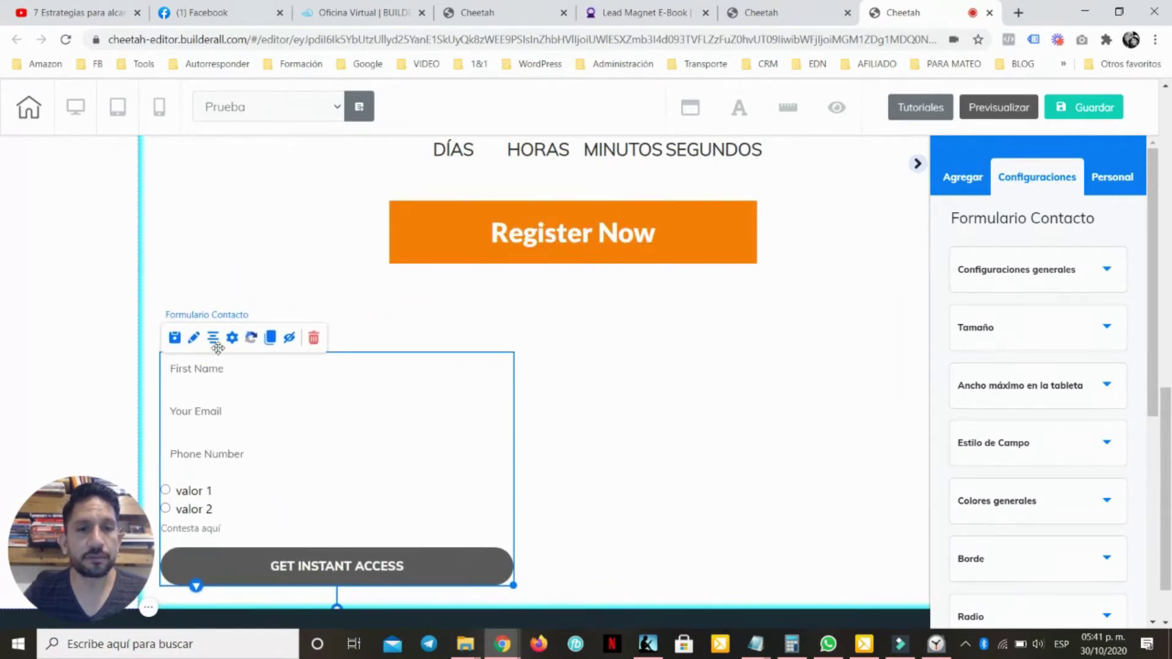
pyautogui.click(238, 371)
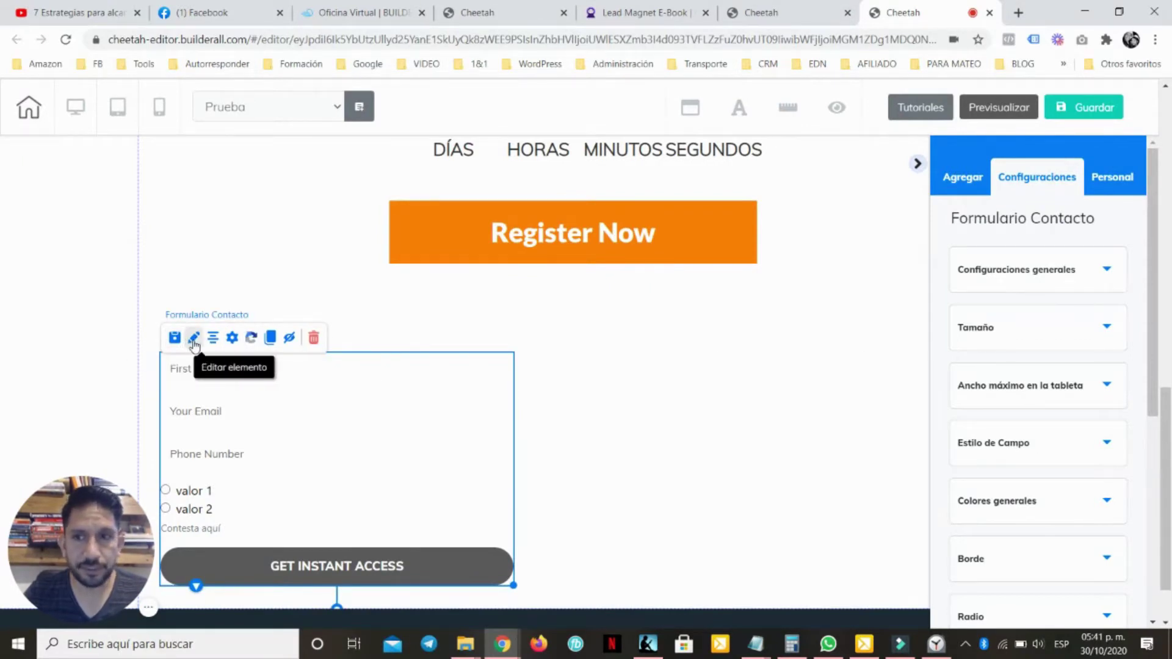
# Change the contact form's submit button text to "AQUÍ PONES TU LLAMADO A LA ACCIÓN"
pyautogui.scroll(-3, 1037, 298)
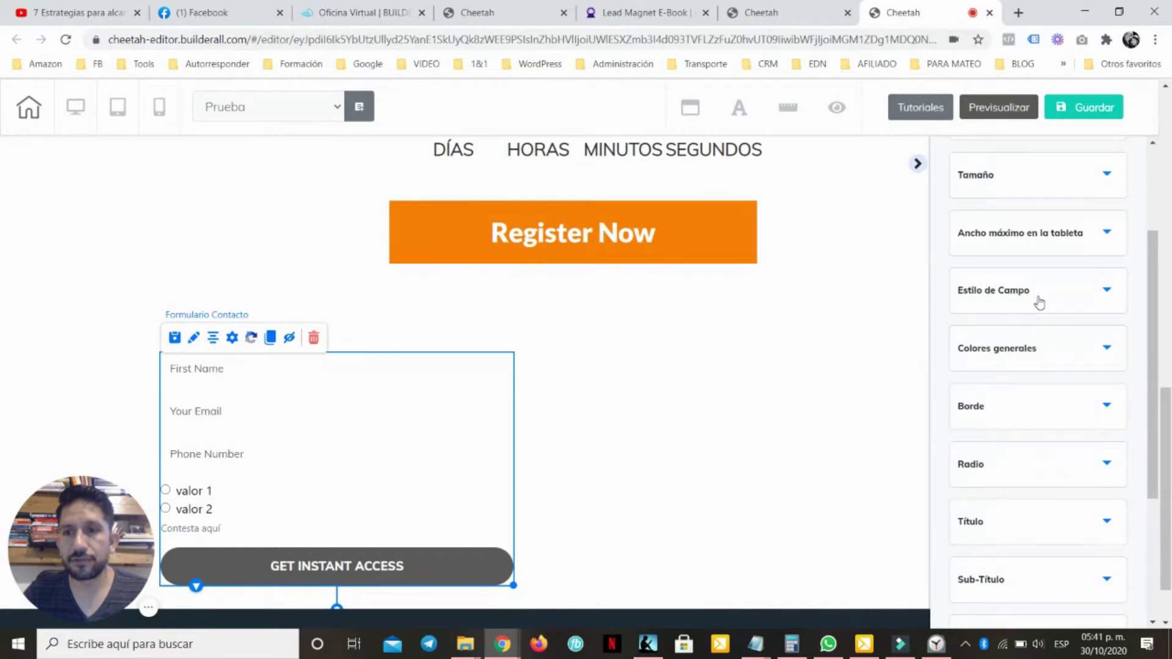
pyautogui.scroll(-1, 1039, 302)
pyautogui.scroll(-3, 1031, 306)
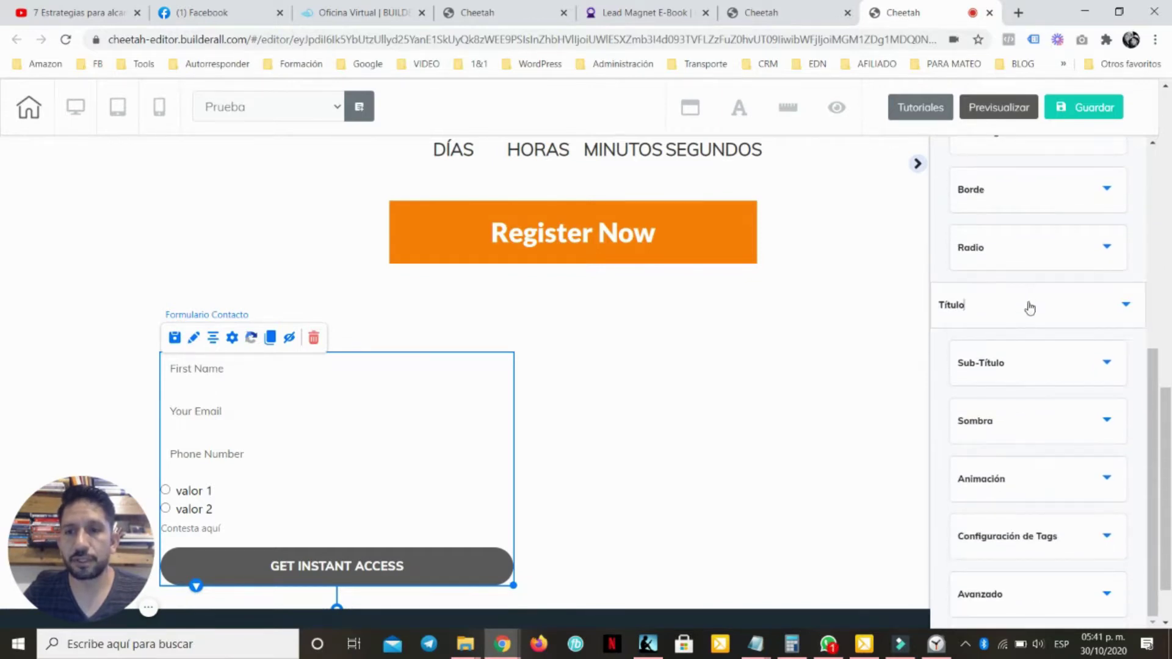
pyautogui.click(1030, 308)
pyautogui.tripleClick(1010, 383)
pyautogui.press('capslock')
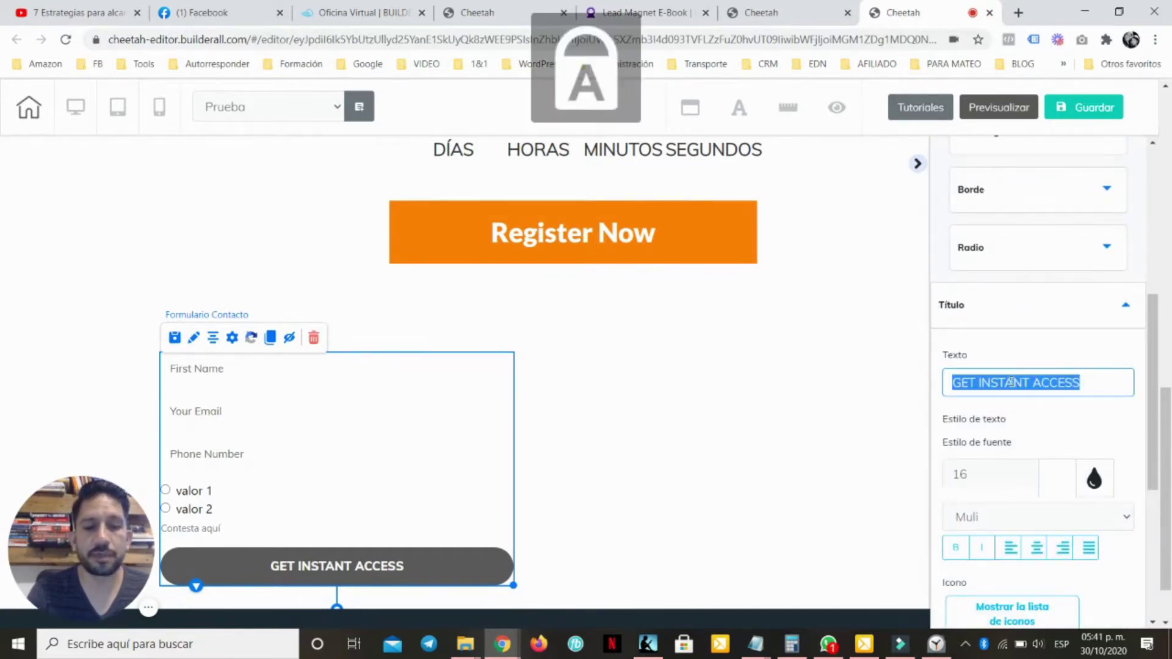
pyautogui.write('AQUÍ PONES TU LLAMADO A LA ACCIÓN')
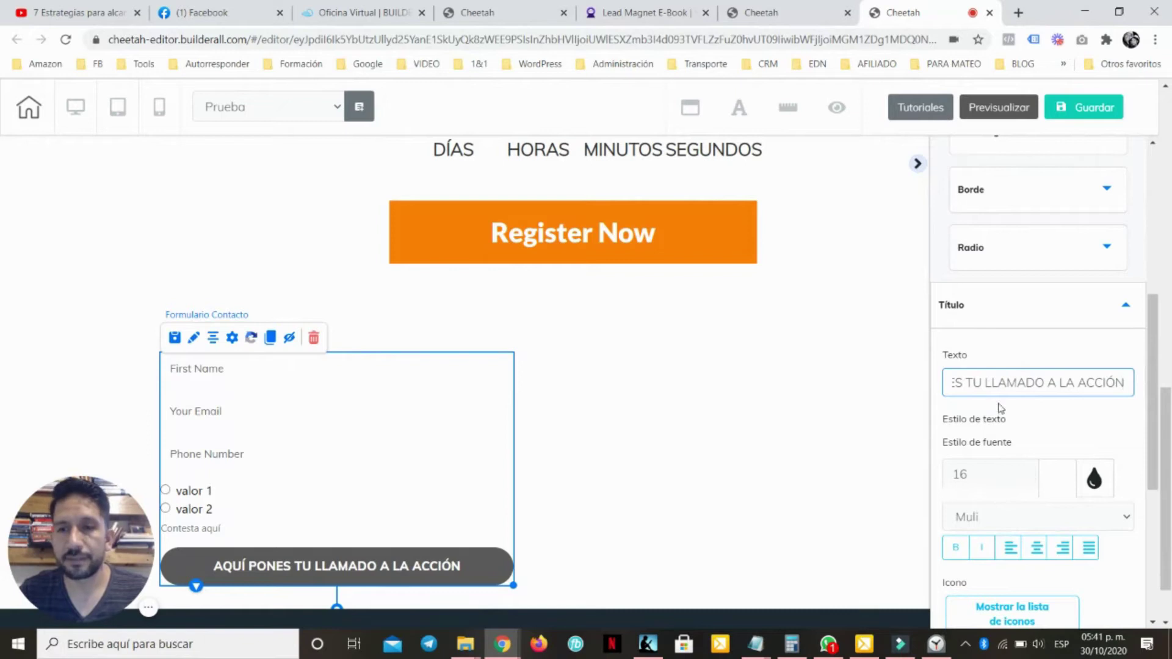
pyautogui.click(1125, 306)
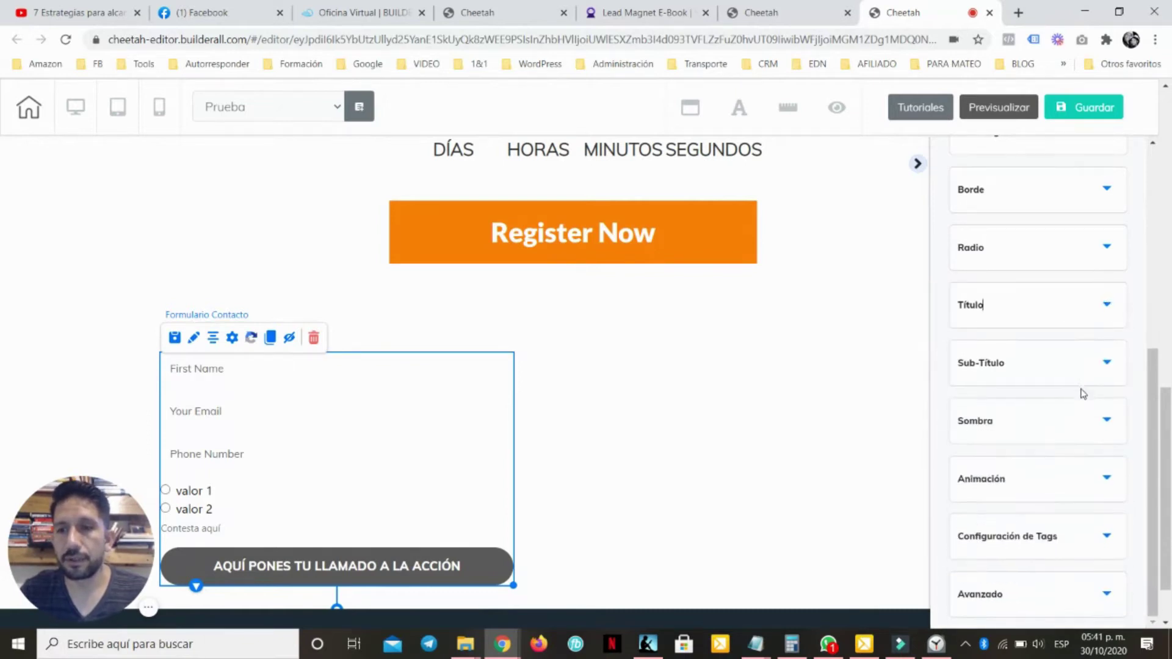
# Set the submit button's background colour to bright turquoise (00F7F2)
pyautogui.scroll(3, 1049, 275)
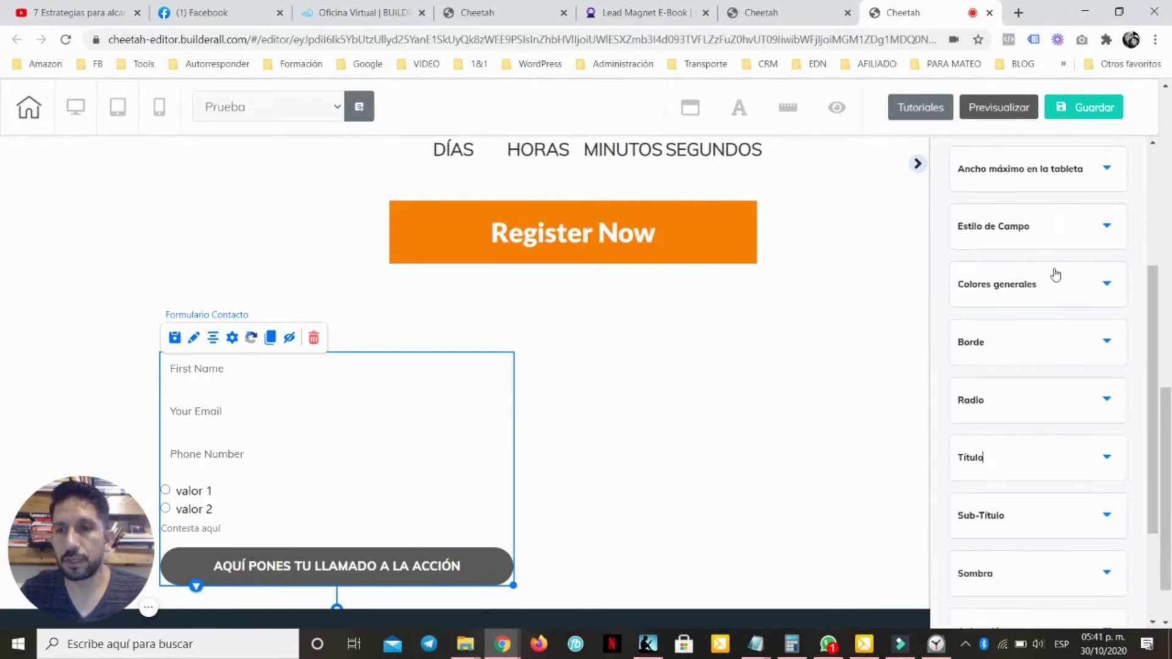
pyautogui.click(1056, 279)
pyautogui.click(959, 365)
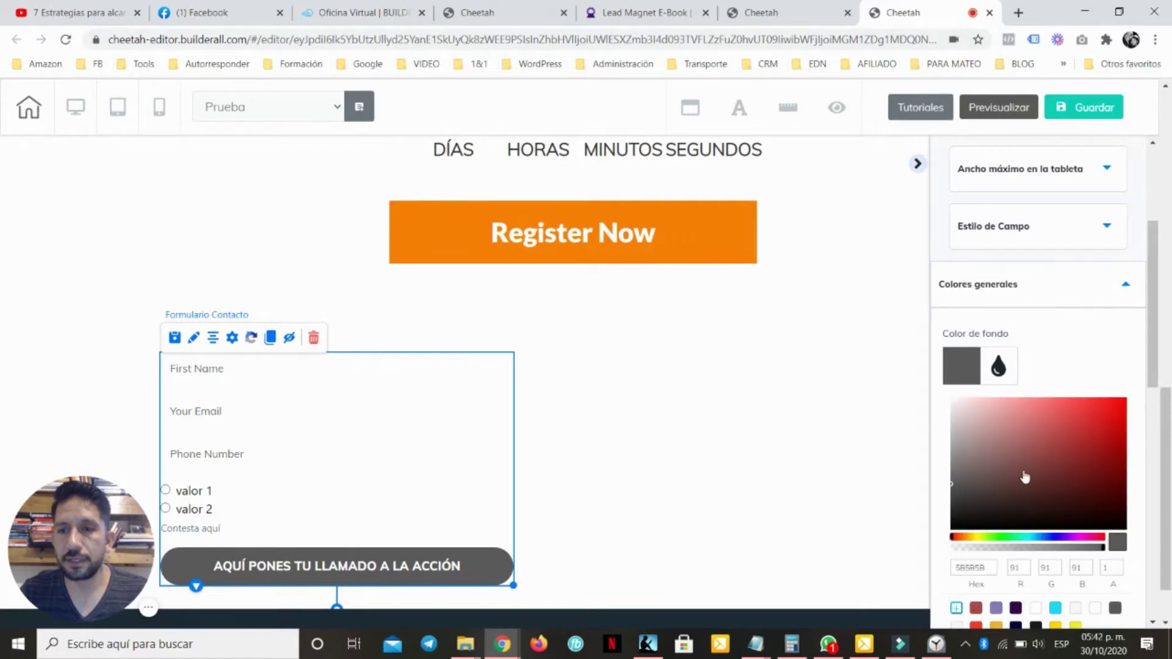
pyautogui.click(1029, 543)
pyautogui.moveTo(1080, 473); pyautogui.dragTo(1146, 408)
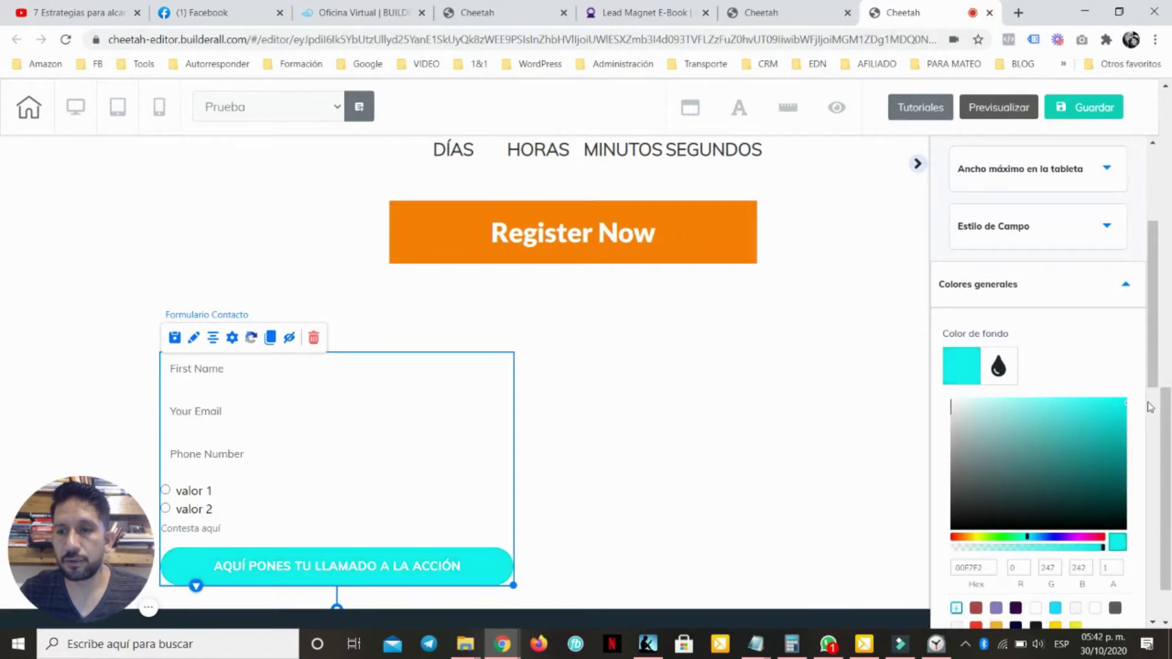
# Copy the hex code of the button's background colour and apply 00F7F2 as its hover background colour
pyautogui.scroll(-3, 1019, 499)
pyautogui.doubleClick(984, 412)
pyautogui.hotkey('ctrl', 'c')
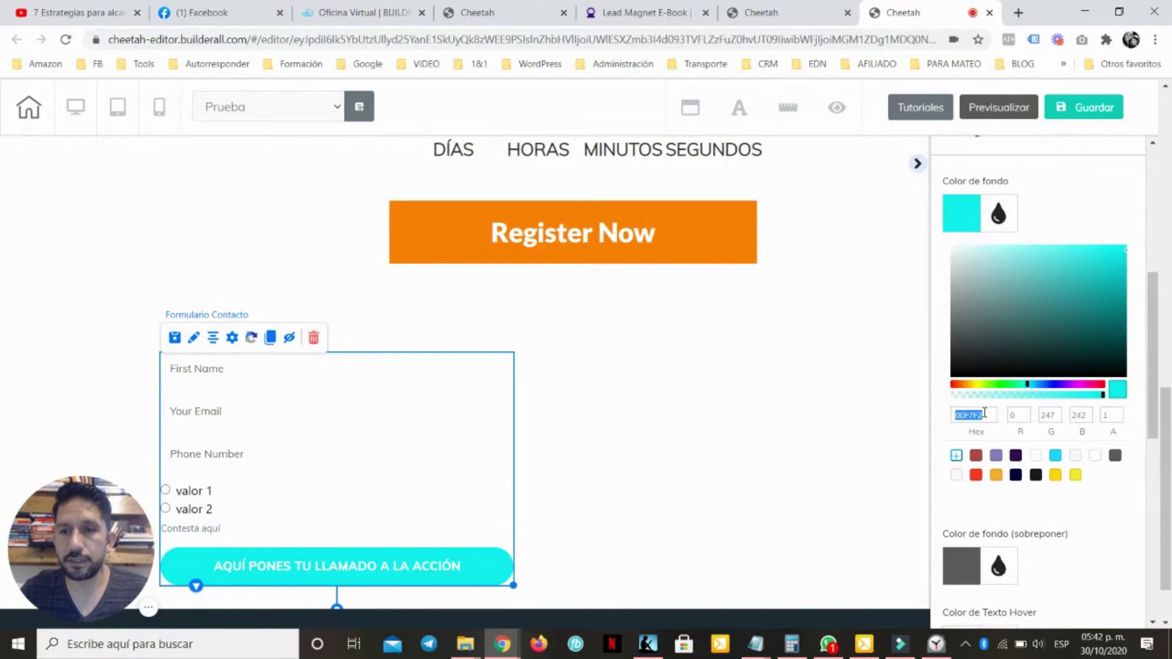
pyautogui.click(974, 567)
pyautogui.scroll(-4, 1010, 493)
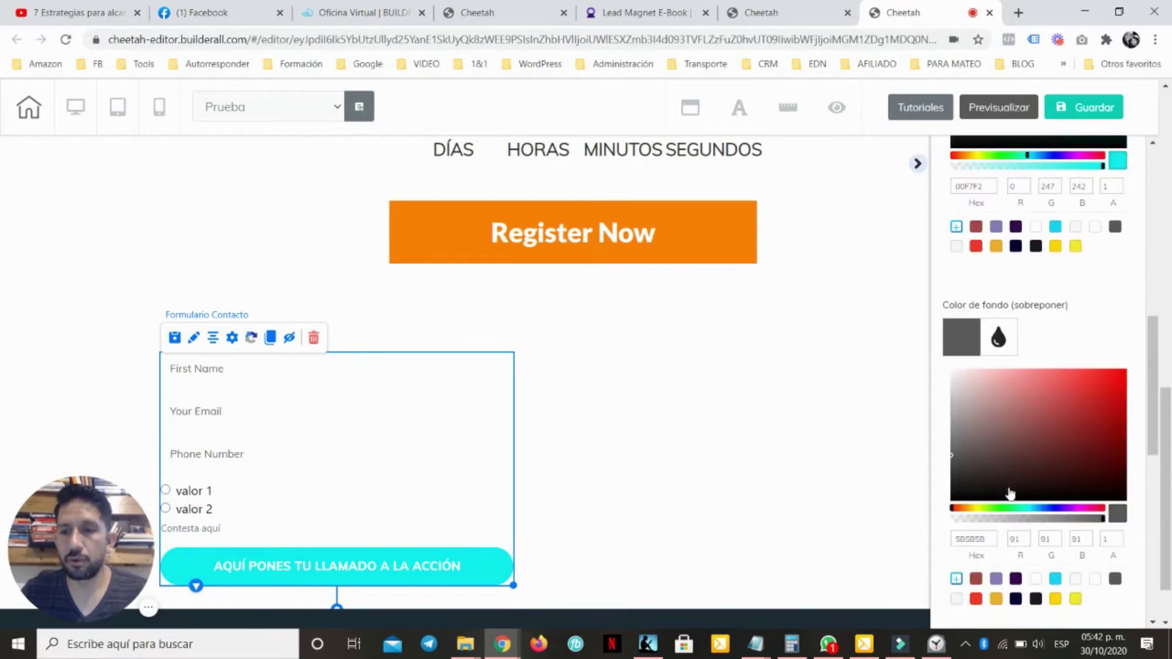
pyautogui.doubleClick(975, 539)
pyautogui.hotkey('ctrl', 'v')
# Darken the submit button's hover background colour to 03D5D1
pyautogui.scroll(-2, 1048, 488)
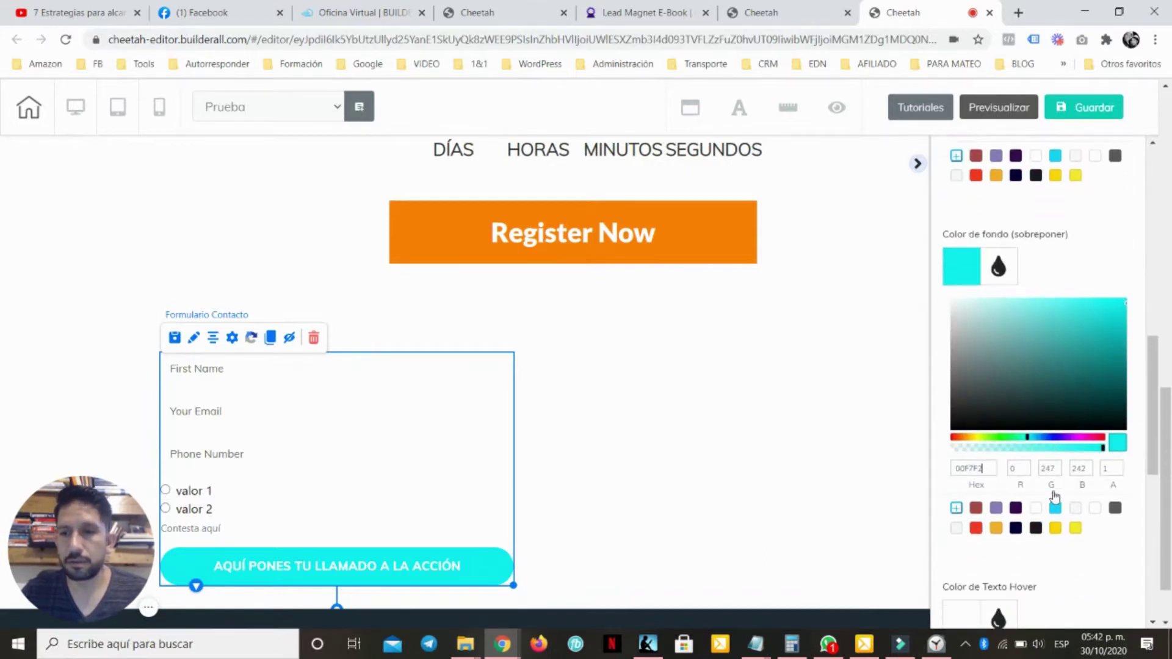
pyautogui.moveTo(1094, 450); pyautogui.dragTo(1117, 452)
pyautogui.scroll(-5, 1083, 470)
pyautogui.scroll(5, 1080, 476)
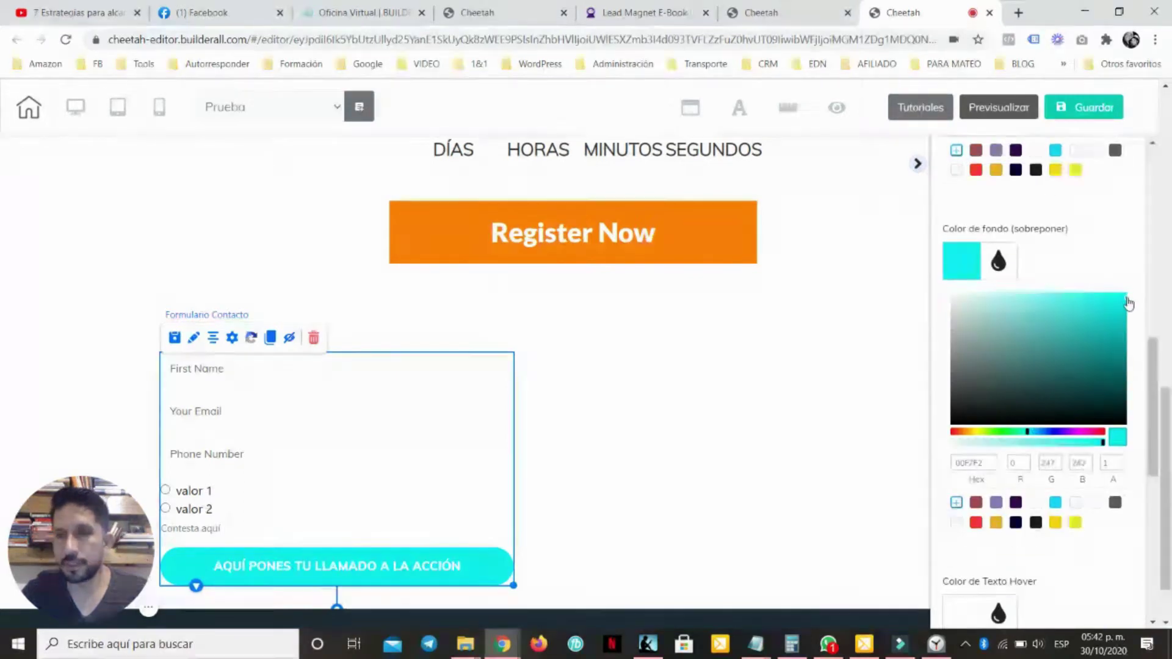
pyautogui.click(1126, 321)
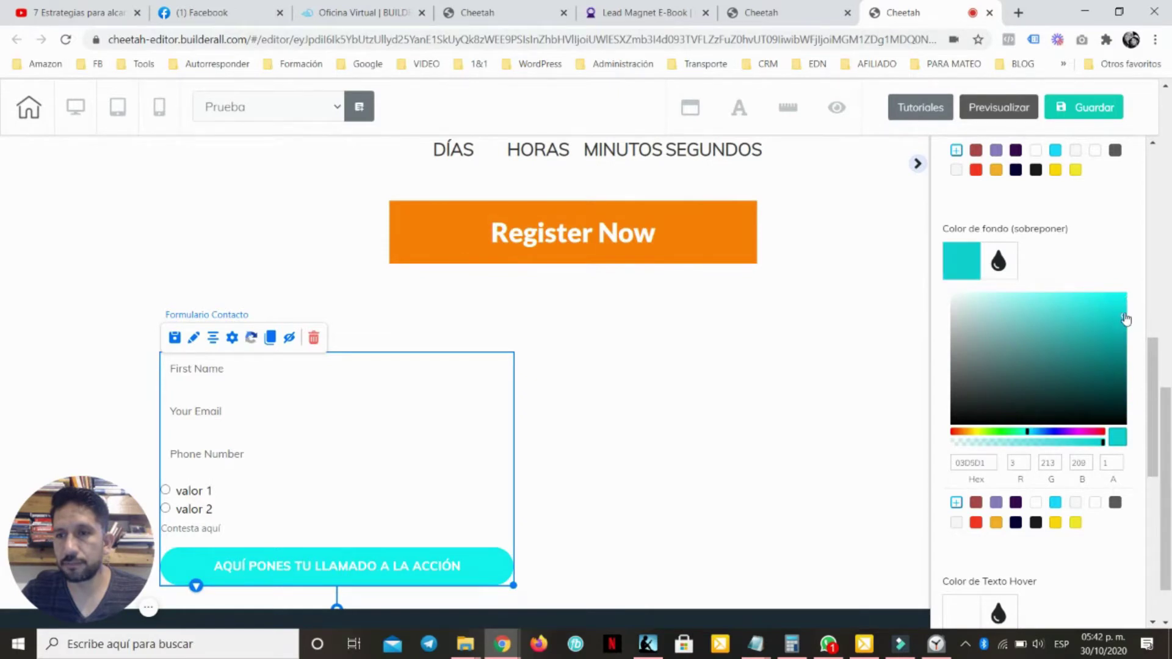
# Examine the form's border settings for size, colour and shape
pyautogui.scroll(-8, 1083, 293)
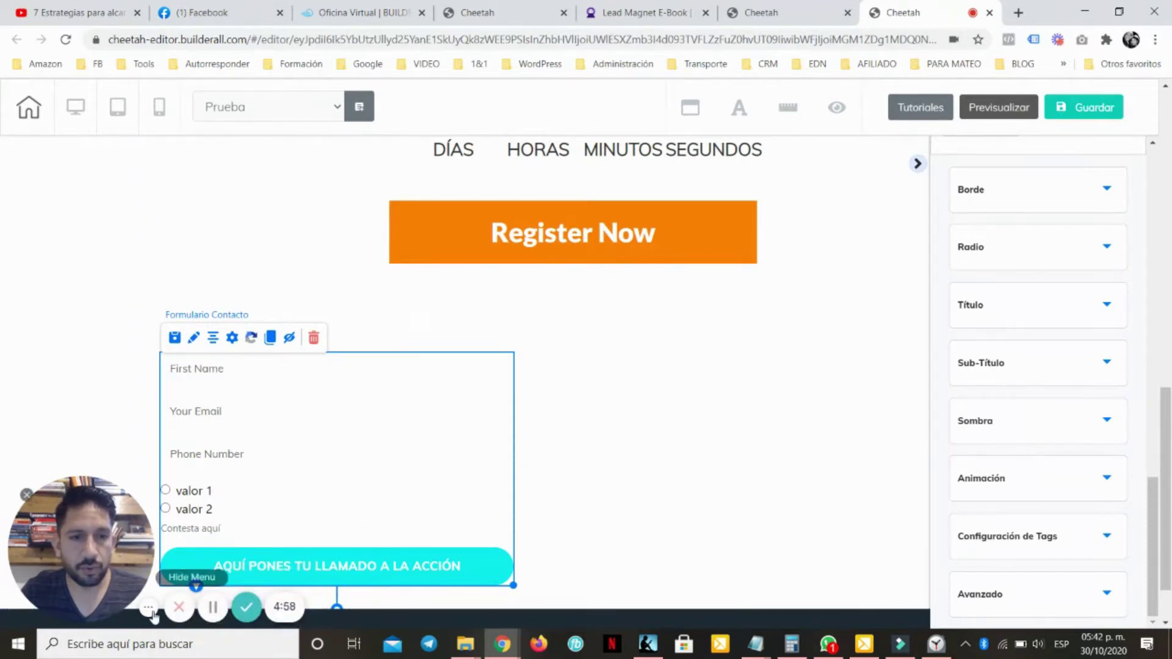
pyautogui.scroll(-1, 1036, 379)
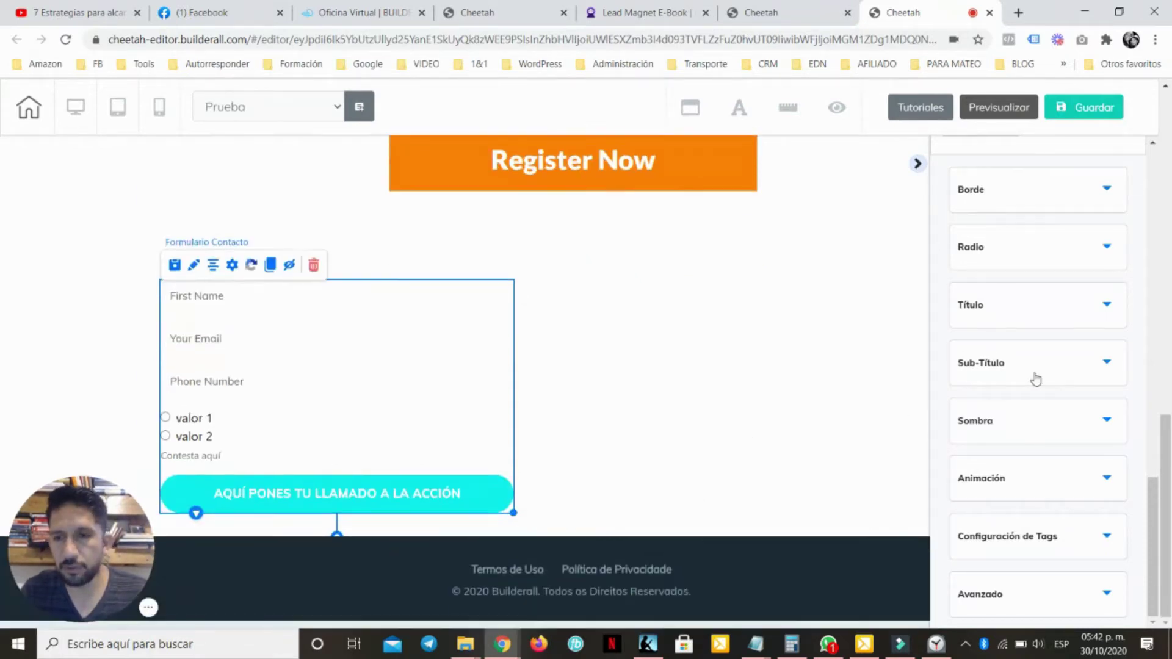
pyautogui.scroll(3, 1035, 360)
pyautogui.scroll(-1, 1019, 373)
pyautogui.click(1022, 351)
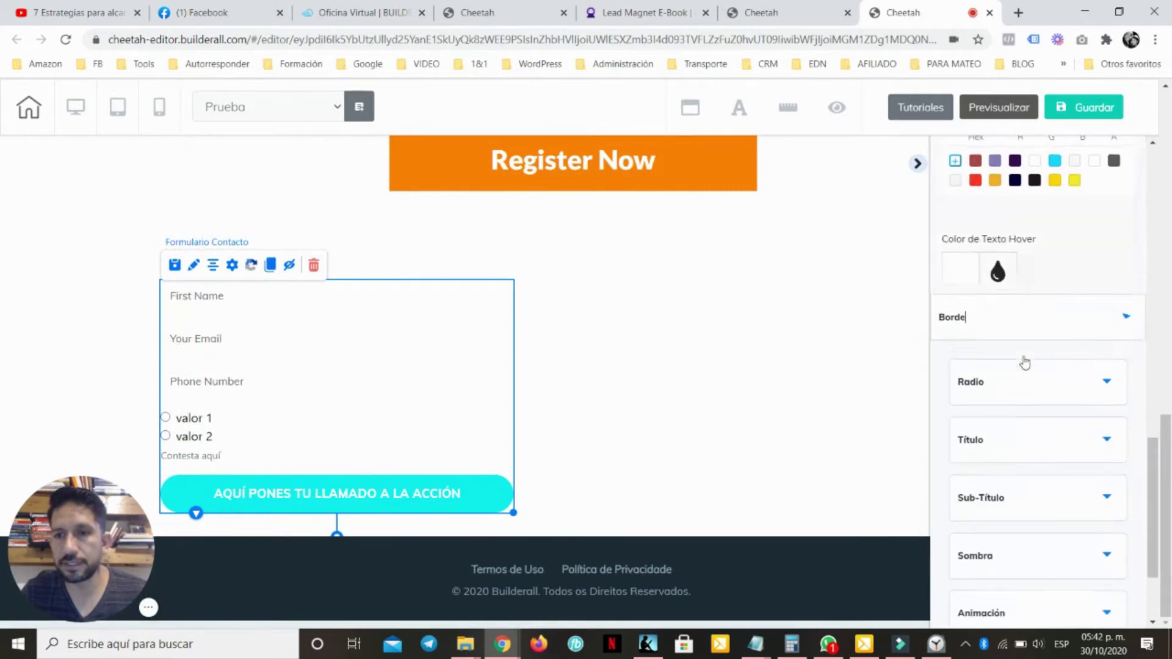
pyautogui.scroll(-3, 1043, 360)
pyautogui.scroll(-1, 1047, 362)
pyautogui.scroll(1, 1042, 398)
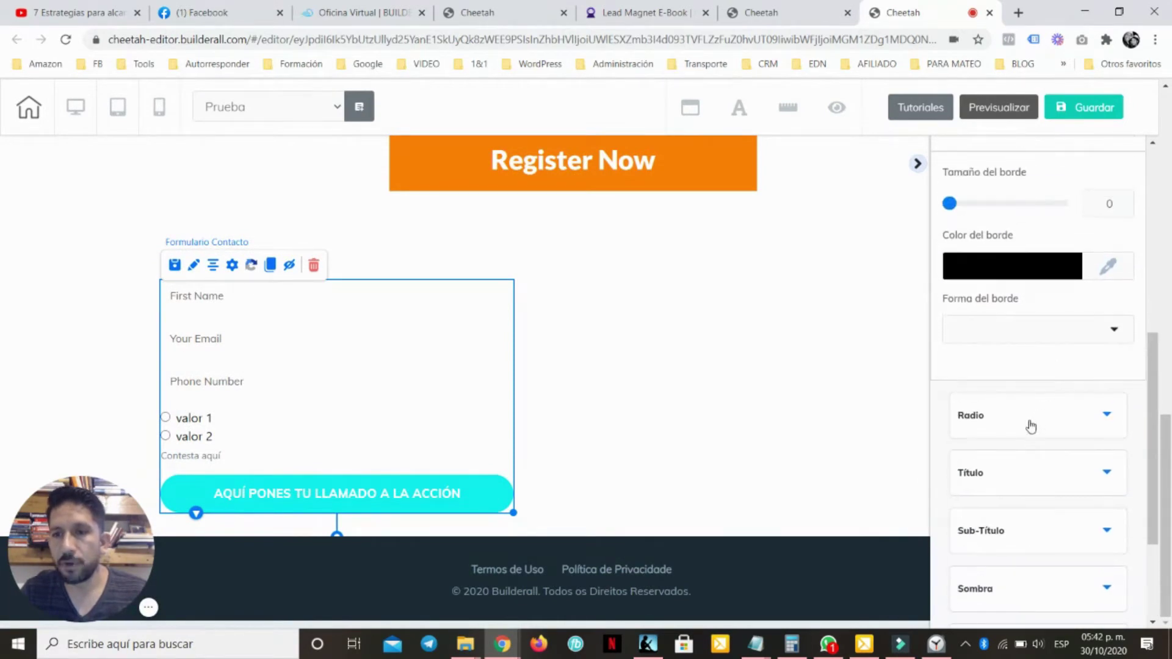
# Square off the submit button by setting all four corner radii to 0
pyautogui.click(1029, 421)
pyautogui.doubleClick(961, 242)
pyautogui.write('0')
pyautogui.doubleClick(1065, 243)
pyautogui.write('0')
pyautogui.doubleClick(1065, 278)
pyautogui.write('0')
pyautogui.click(962, 280)
pyautogui.press('Return')
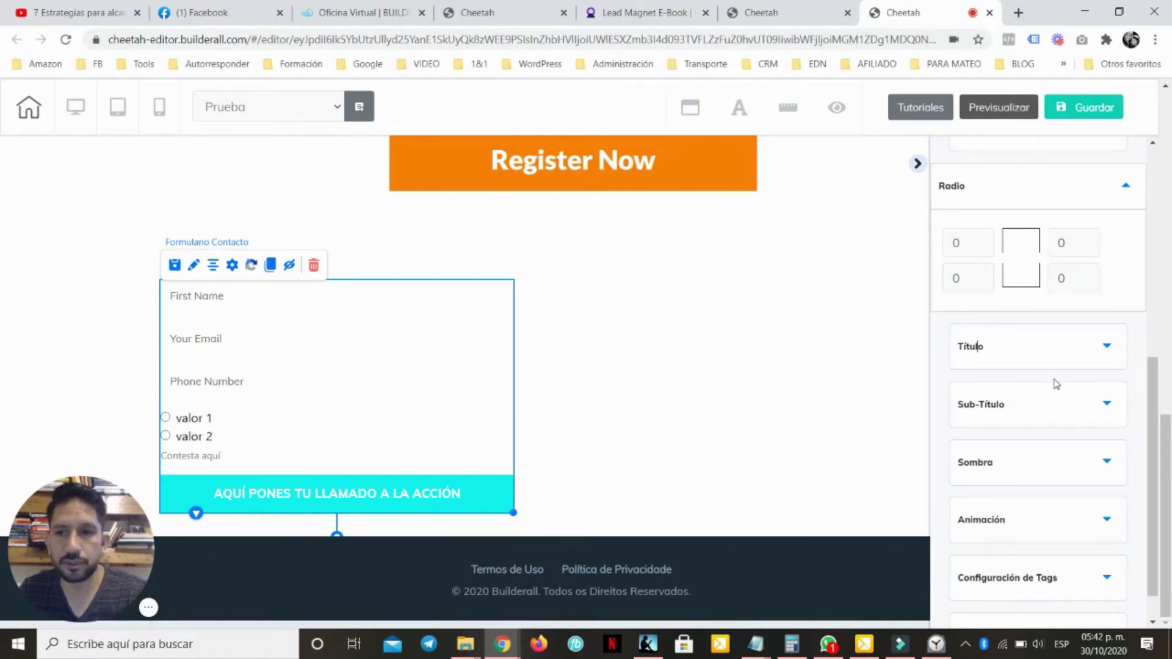
# Increase the submit button's height to 64
pyautogui.scroll(4, 1055, 382)
pyautogui.scroll(5, 1055, 383)
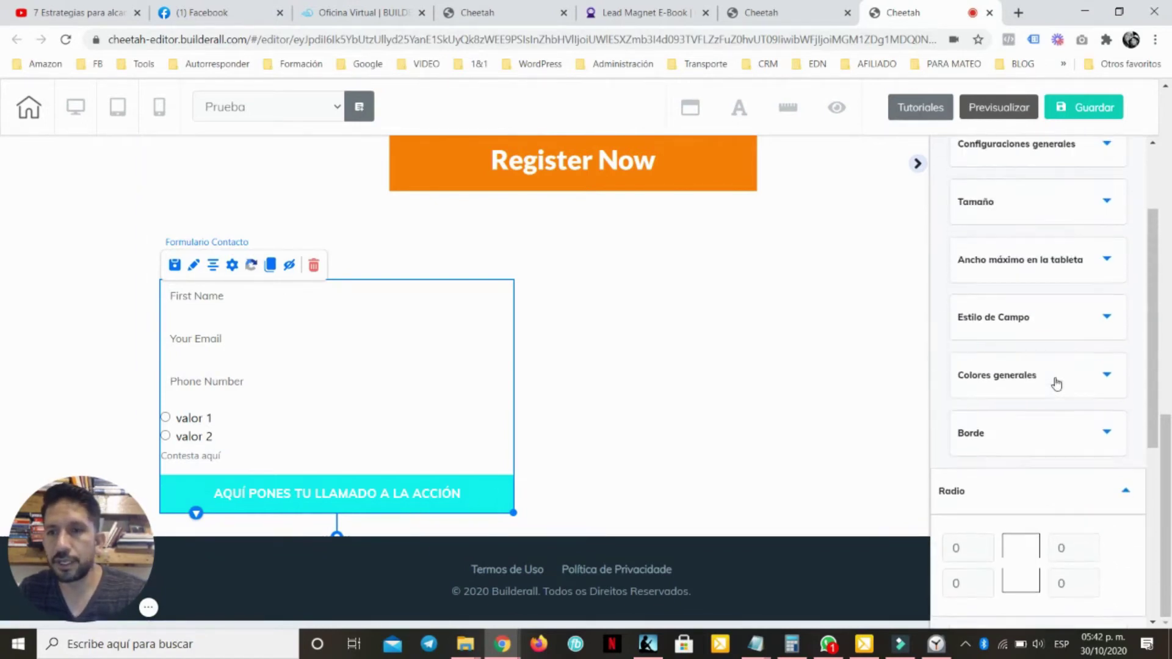
pyautogui.click(1057, 280)
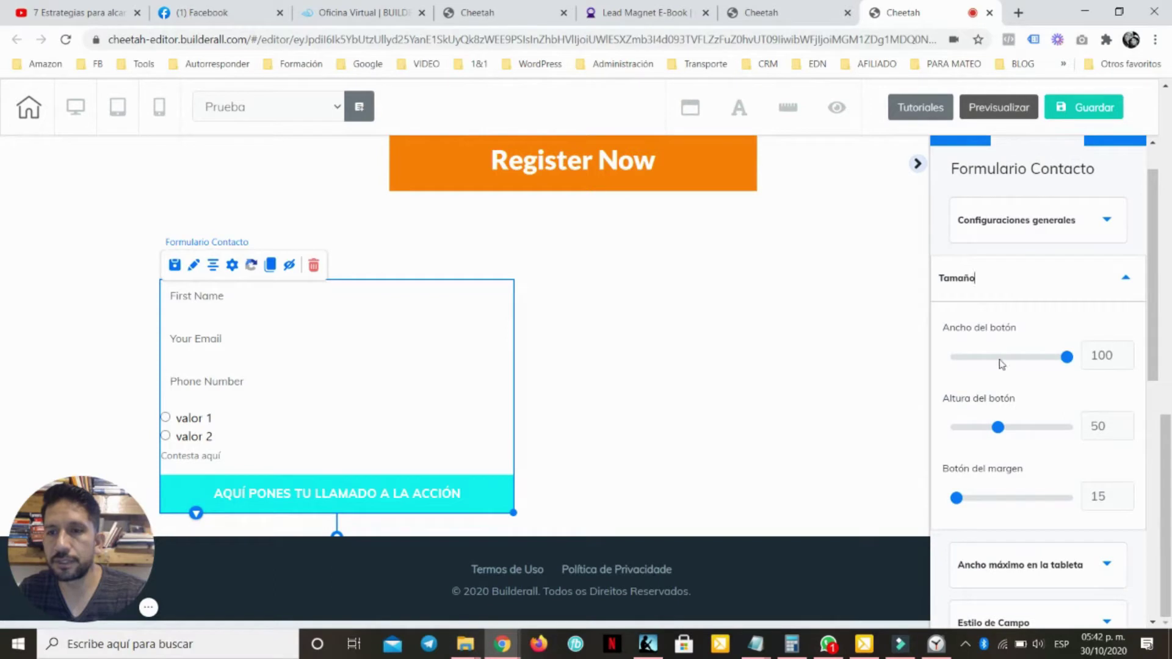
pyautogui.moveTo(997, 427); pyautogui.dragTo(1018, 433)
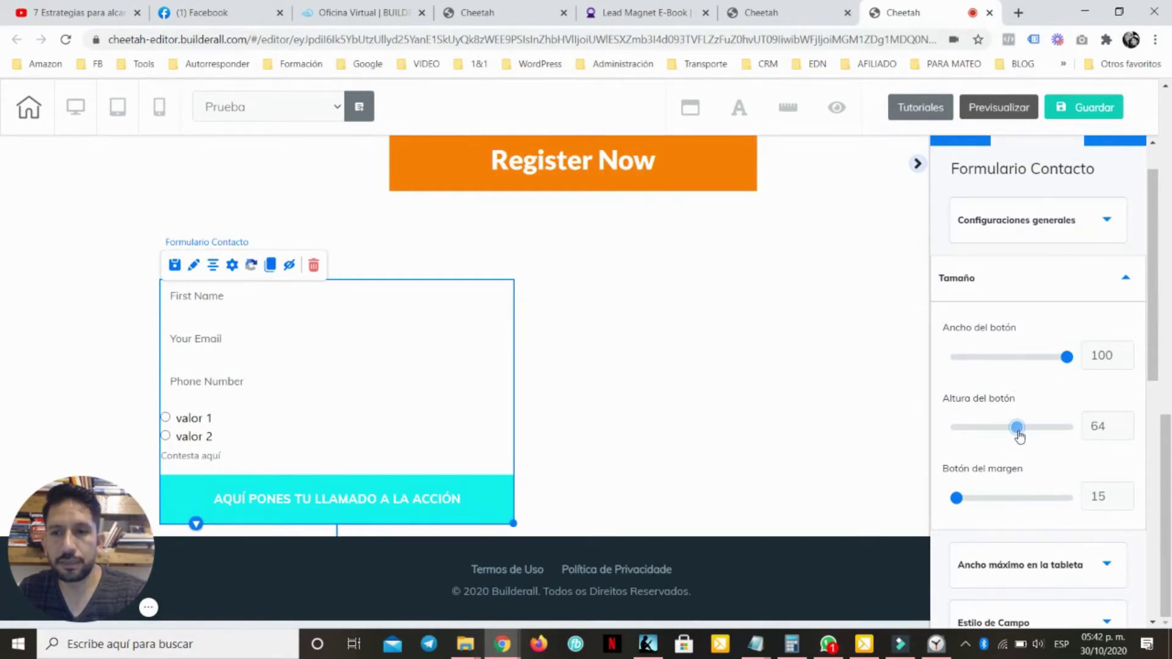
# Set the submit button's text size to 20 and move the contact form slightly up and to the left
pyautogui.scroll(-9, 1019, 436)
pyautogui.click(1024, 318)
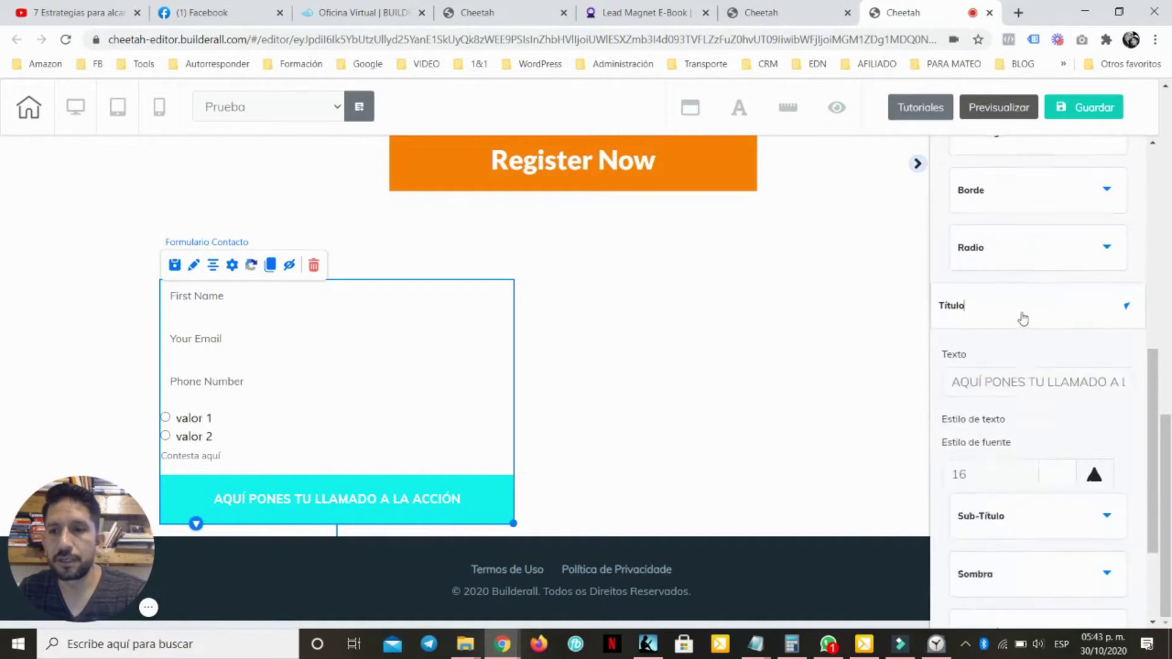
pyautogui.click(1030, 472)
pyautogui.click(1029, 472)
pyautogui.click(1030, 472)
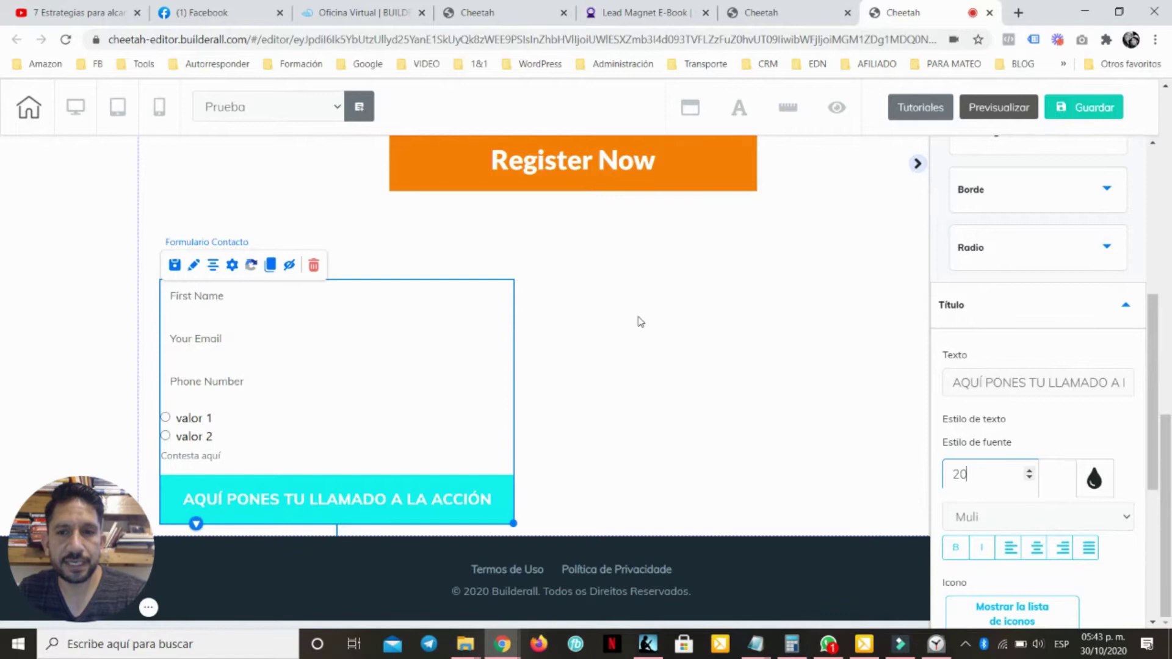
pyautogui.moveTo(322, 320); pyautogui.dragTo(295, 343)
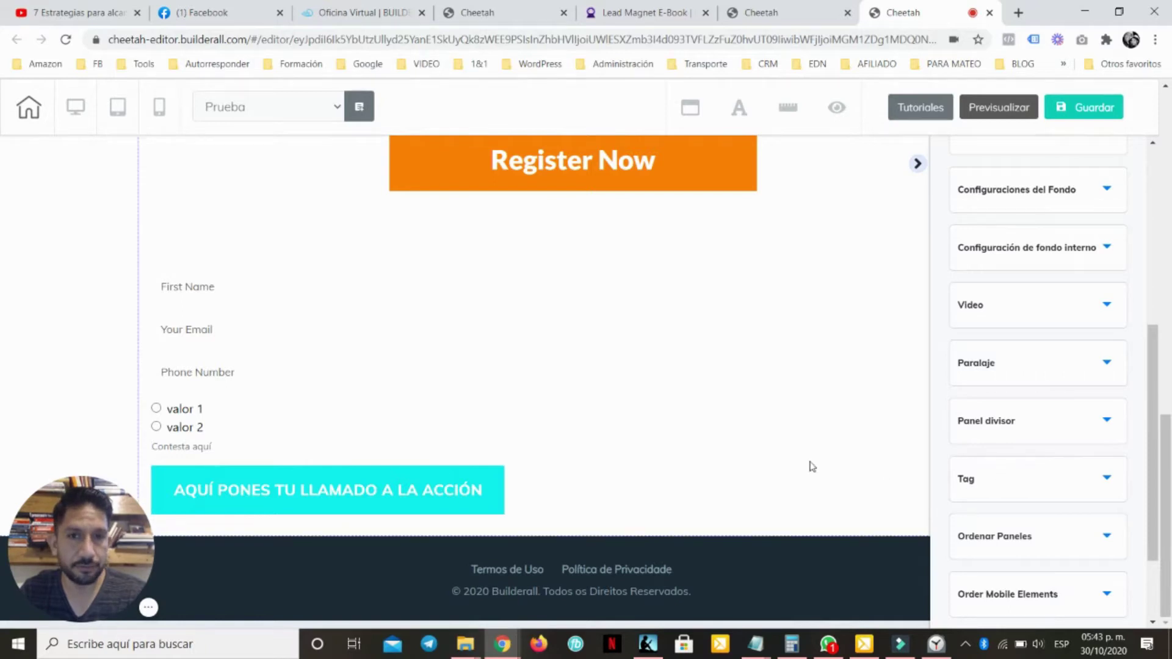
# Browse the addable elements and look through the Formulario Email Marketing templates
pyautogui.scroll(6, 1043, 272)
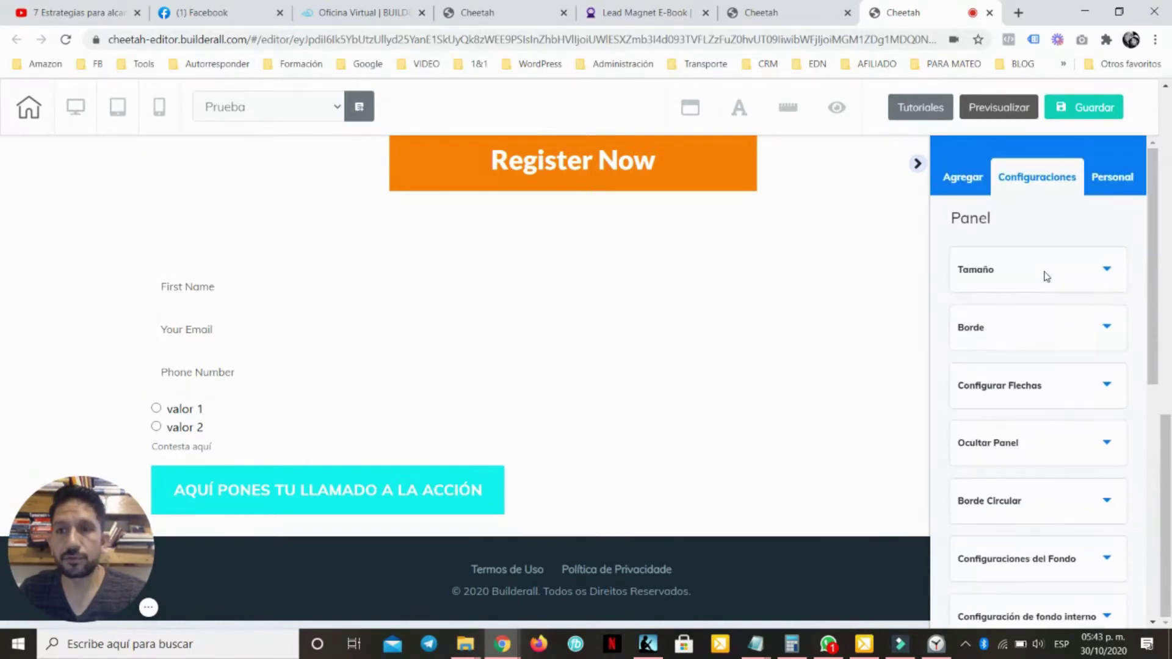
pyautogui.click(973, 180)
pyautogui.click(1006, 224)
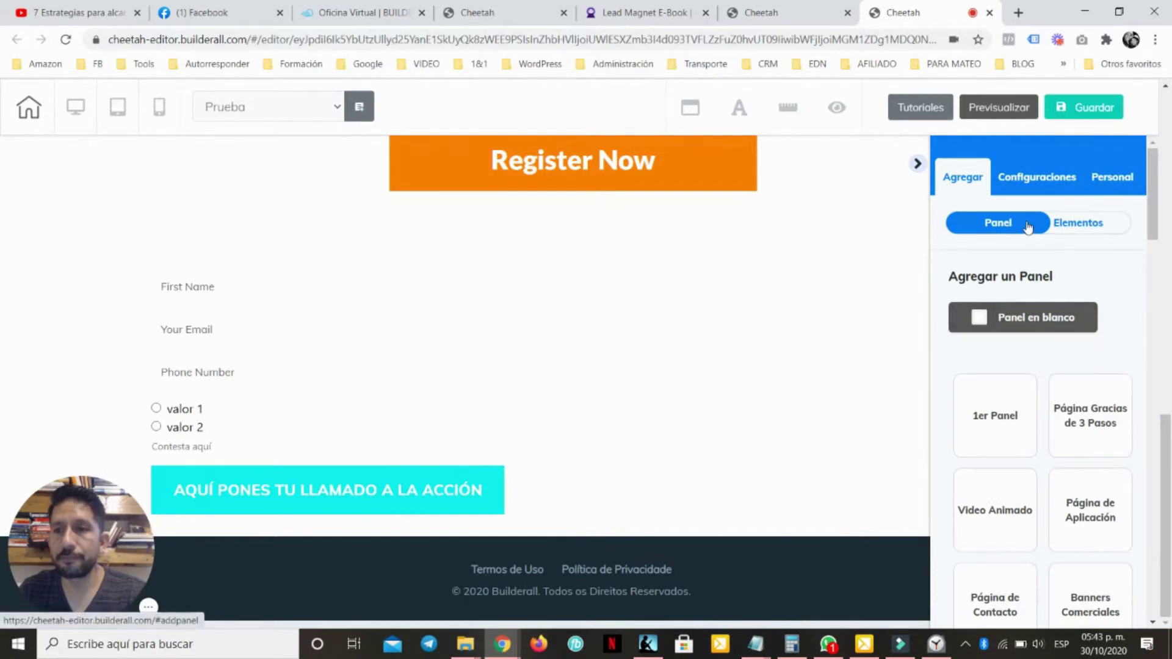
pyautogui.click(1076, 223)
pyautogui.scroll(-3, 1065, 322)
pyautogui.scroll(3, 1006, 293)
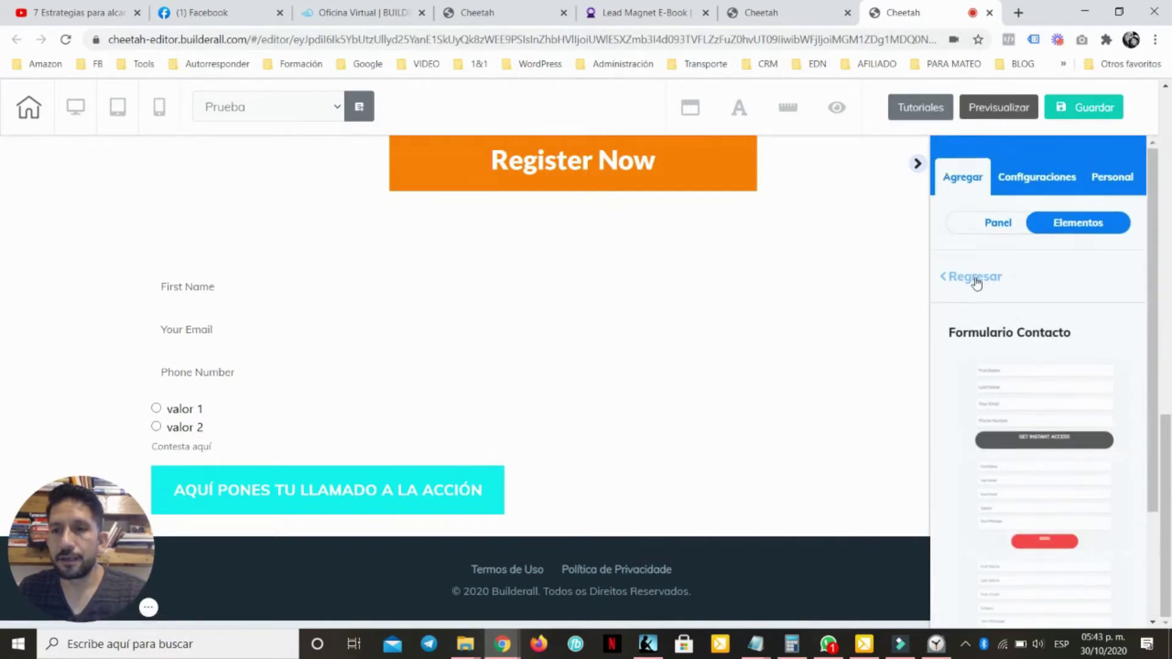
pyautogui.click(975, 276)
pyautogui.scroll(-10, 1055, 350)
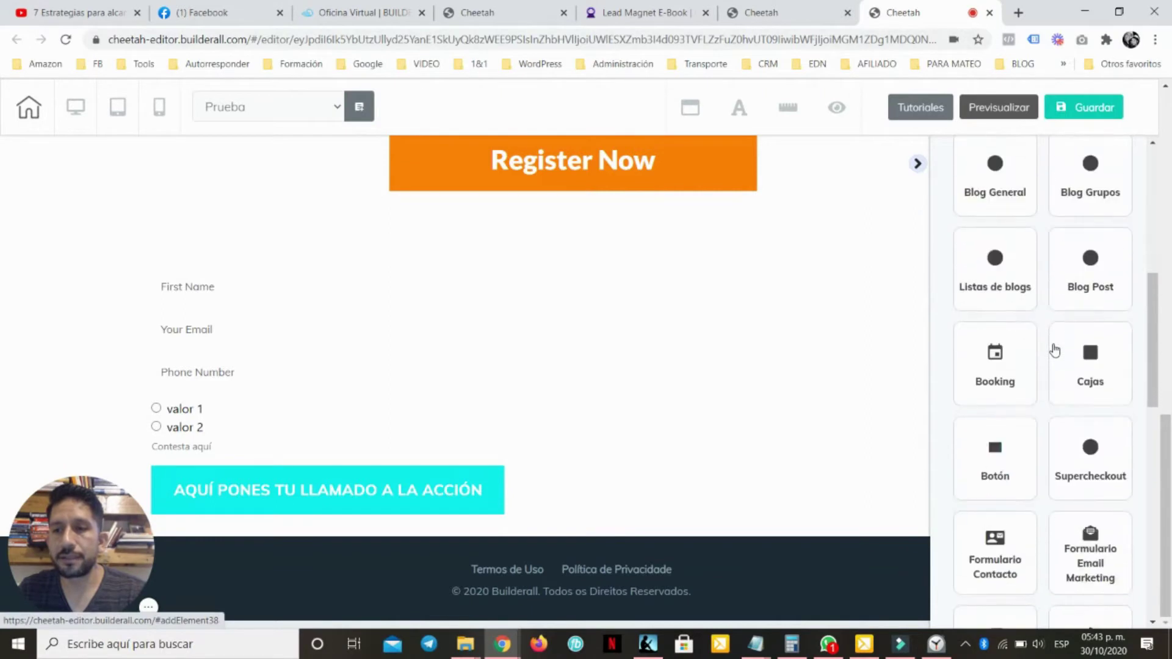
pyautogui.click(1088, 317)
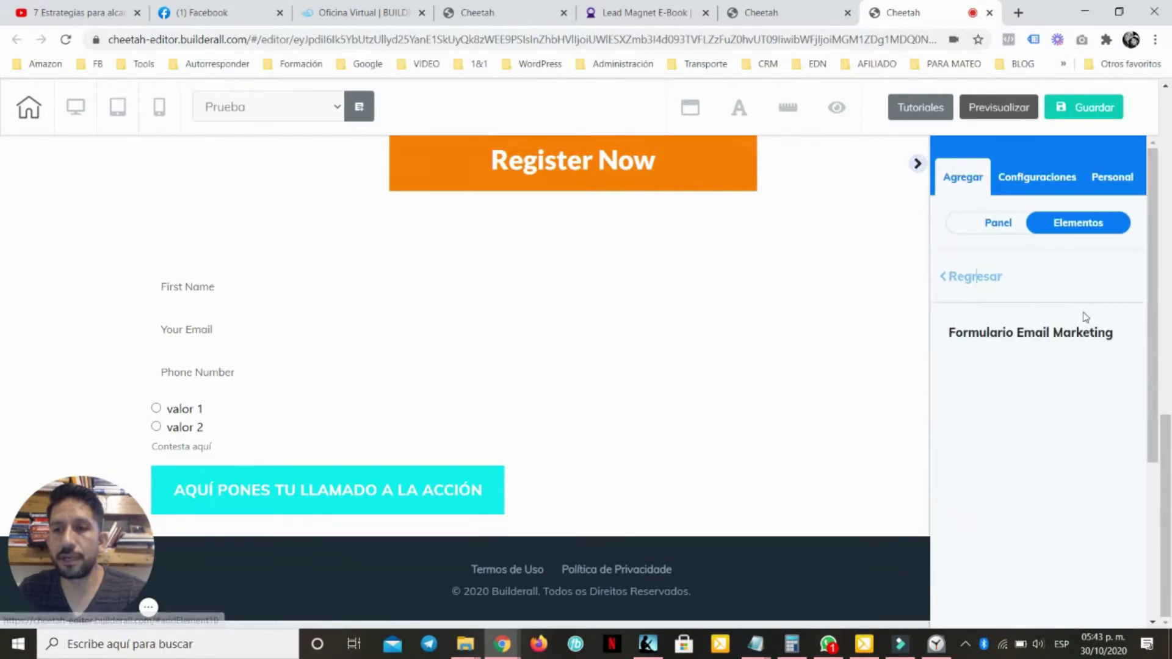
pyautogui.scroll(-3, 1039, 316)
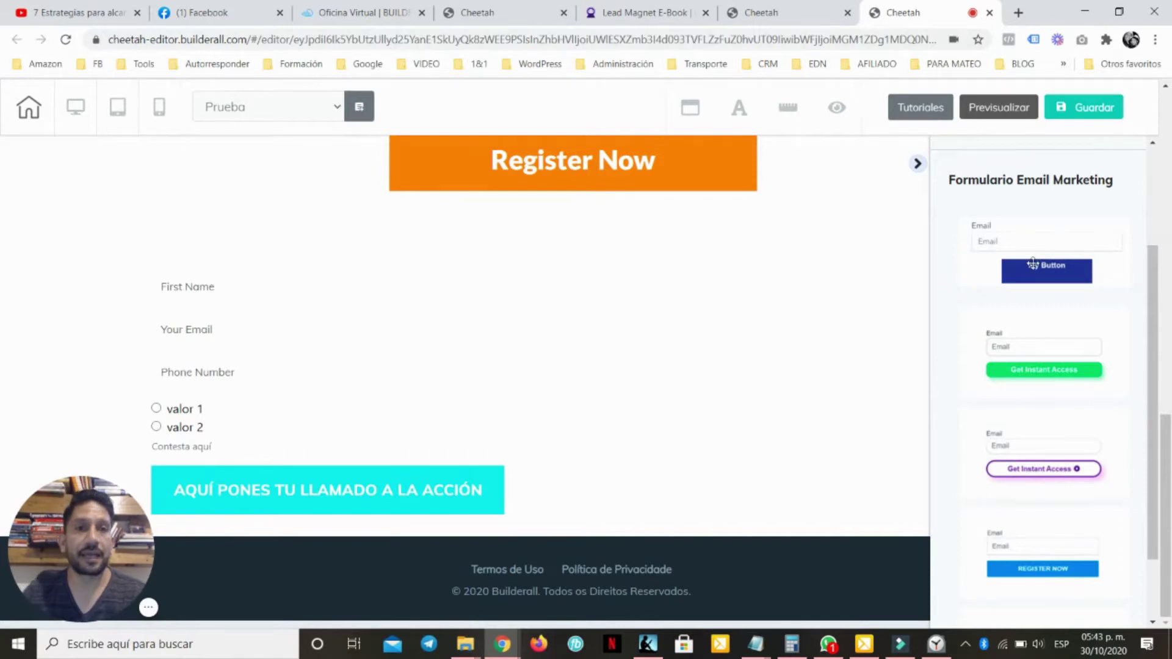
# Switch to the Builderall office and open the Drag N Drop Email Marketing Automation app
pyautogui.click(391, 12)
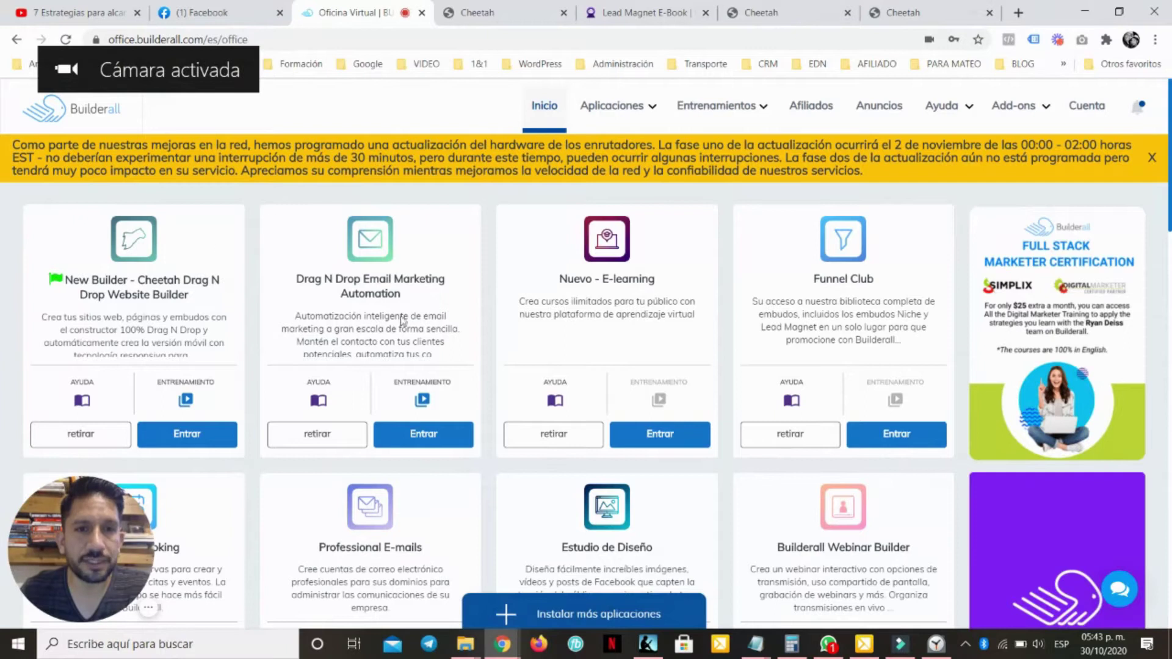
pyautogui.click(424, 430)
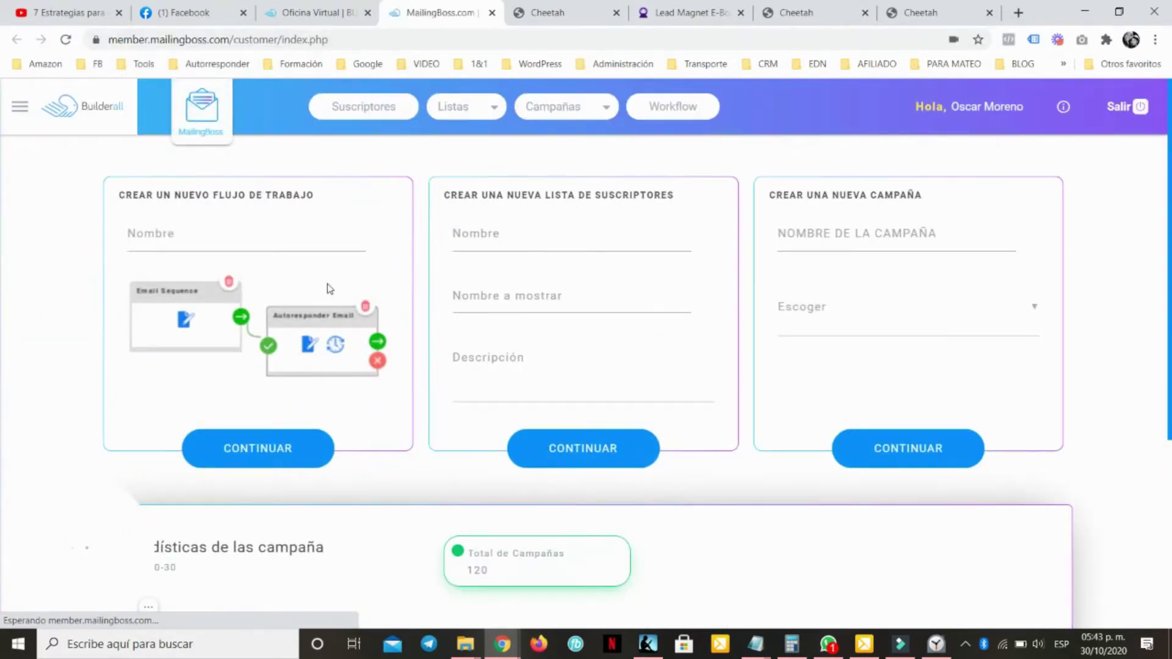
# Name the new subscriber list "Clientes Potenciales 1"
pyautogui.click(473, 233)
pyautogui.write('pROSPECTOS')
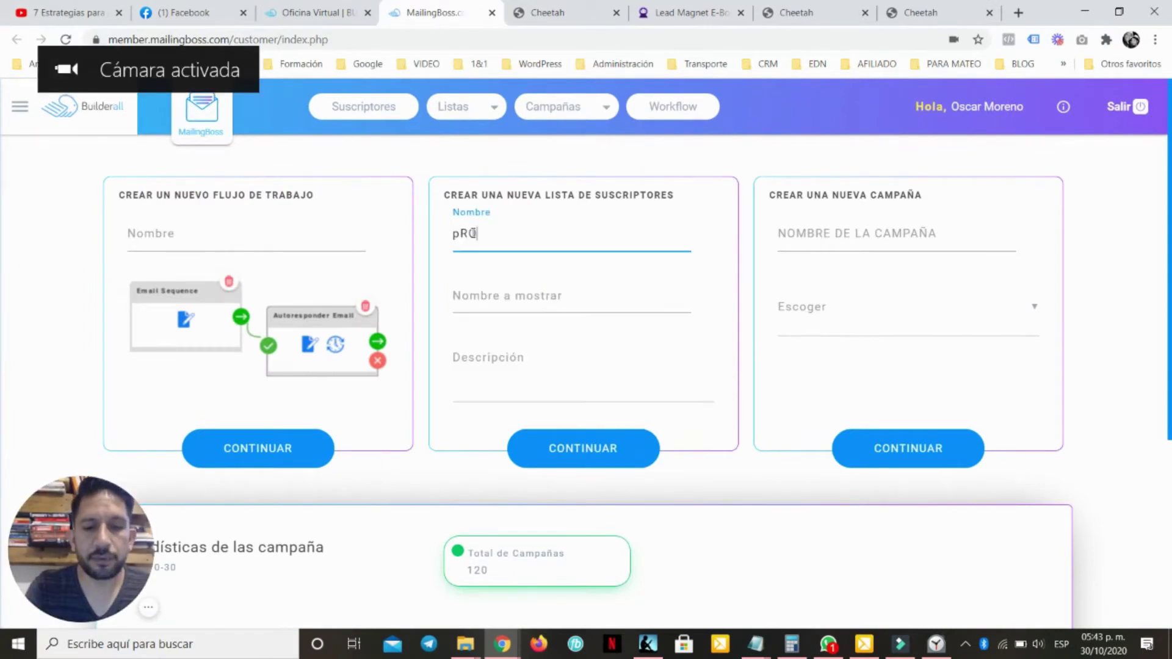
pyautogui.hotkey('ctrl', 'BackSpace')
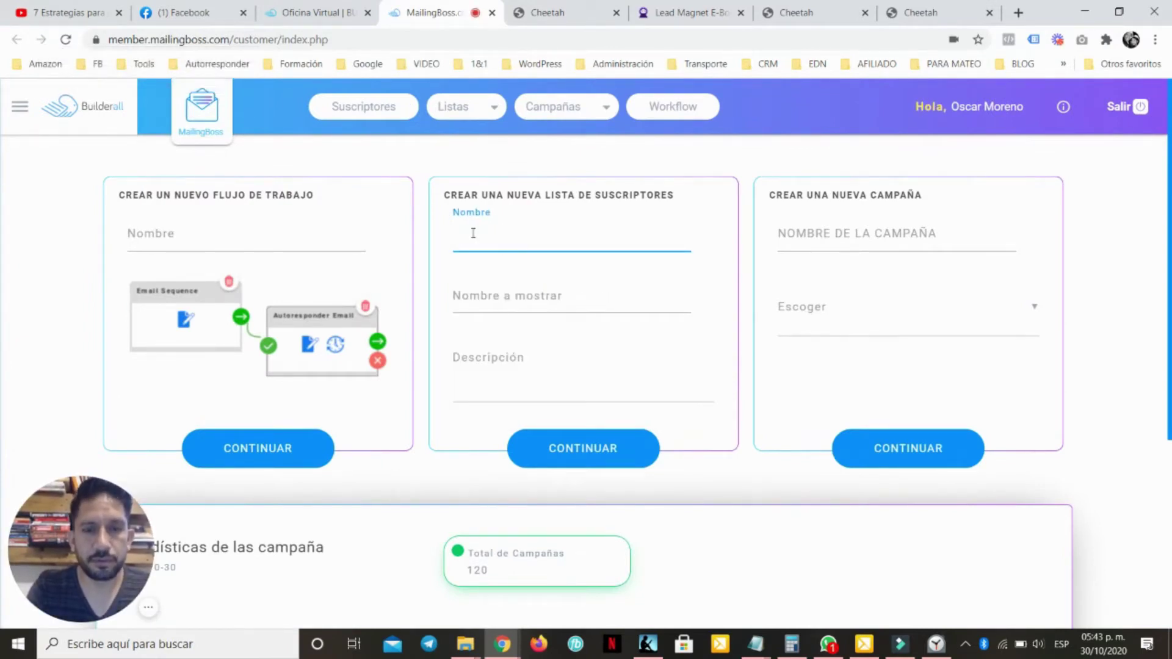
pyautogui.press('capslock')
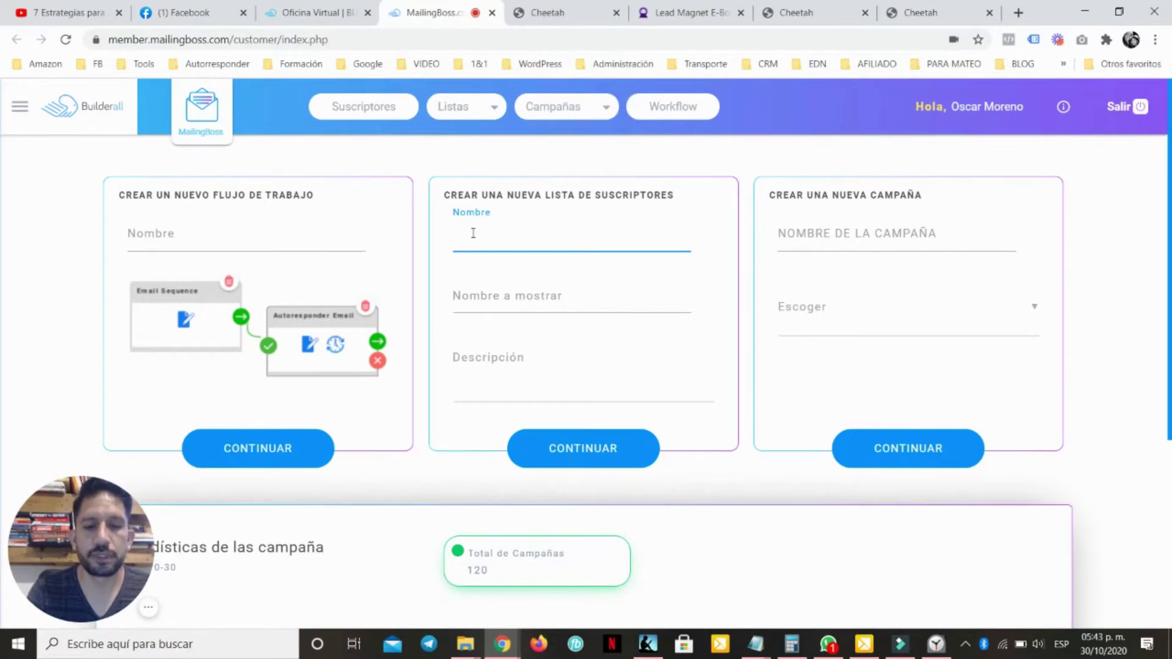
pyautogui.write('Clientes Potencia')
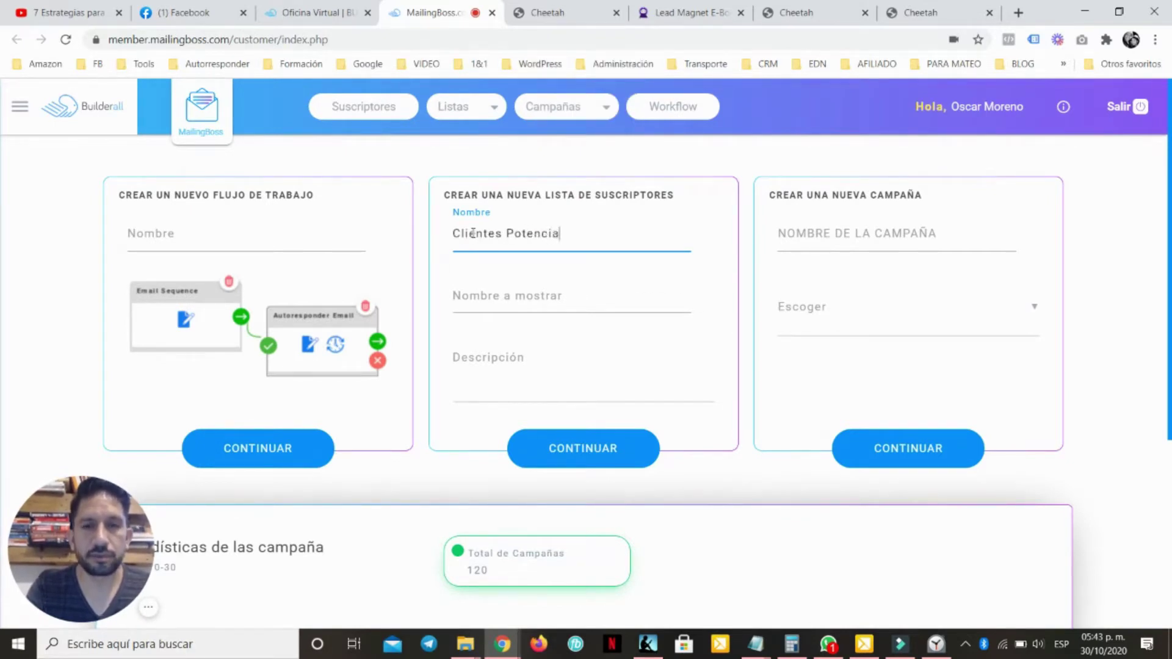
pyautogui.write('les 1')
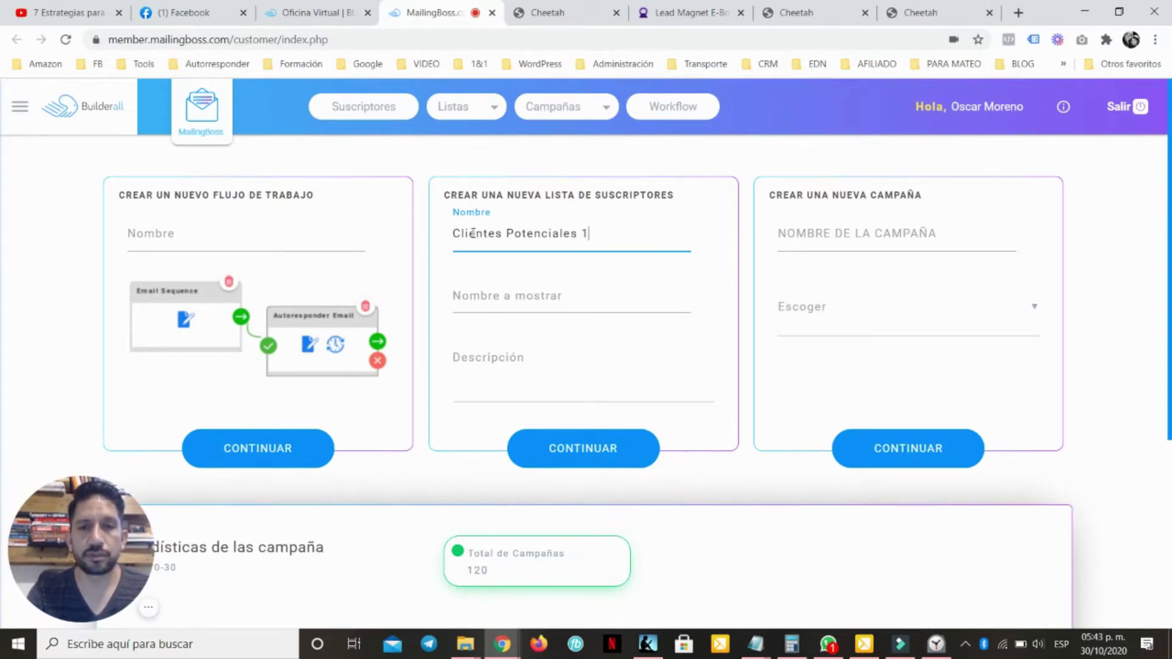
# Enter "Cupón de descuento" as both the new subscriber list's display name and its description
pyautogui.press('Tab')
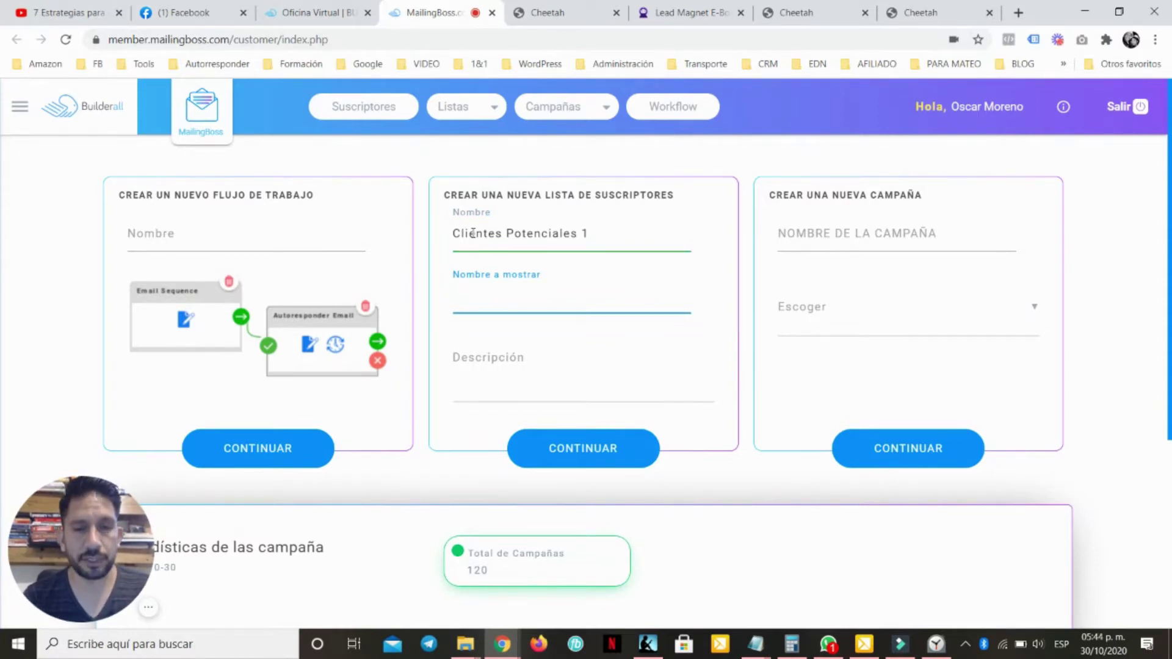
pyautogui.write('Cupo')
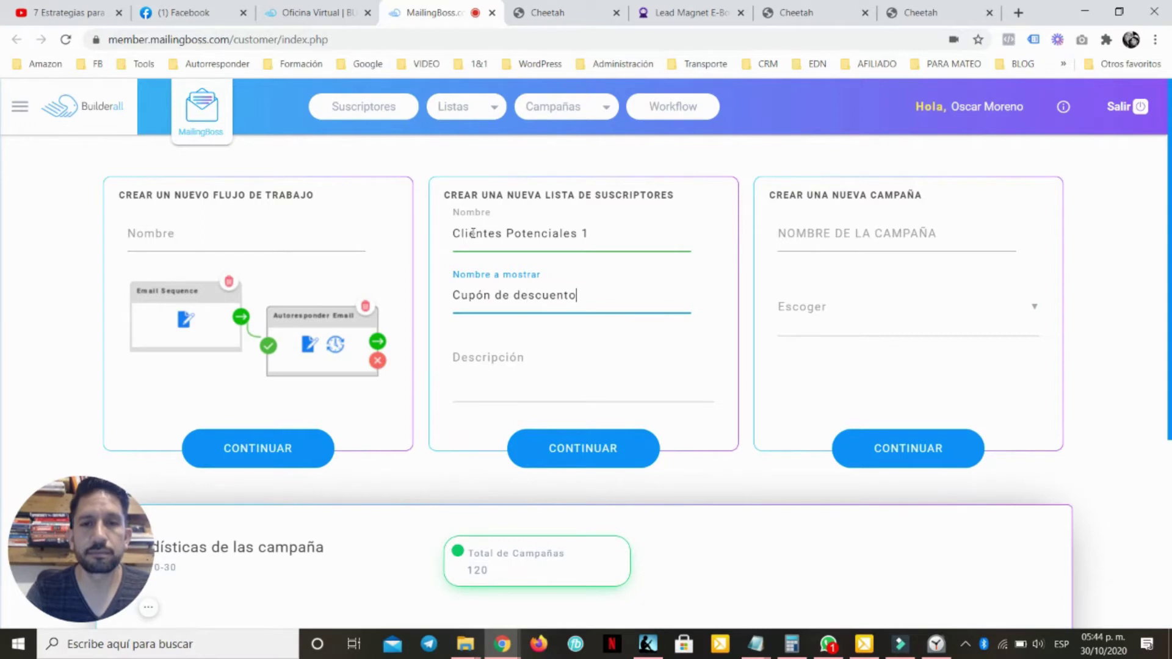
pyautogui.hotkey('ctrl', 'a')
pyautogui.hotkey('ctrl', 'c')
pyautogui.press('Tab')
pyautogui.hotkey('ctrl', 'v')
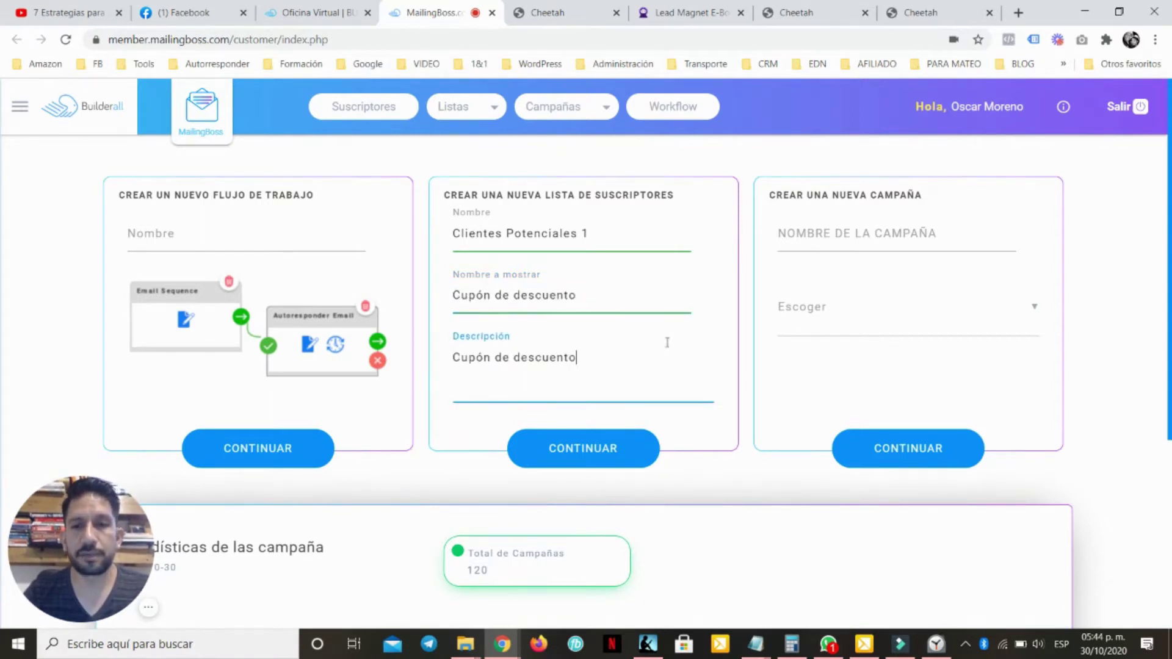
# Continue to the new list's general data and set its opt-out option to Opt-out único
pyautogui.click(586, 447)
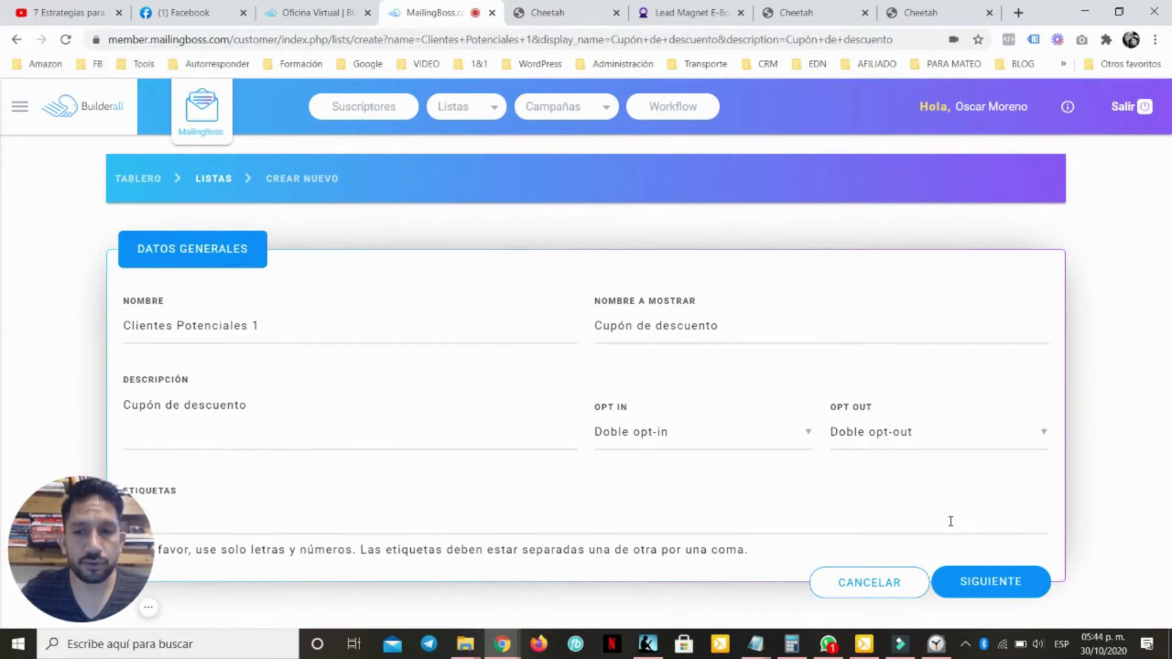
pyautogui.click(840, 443)
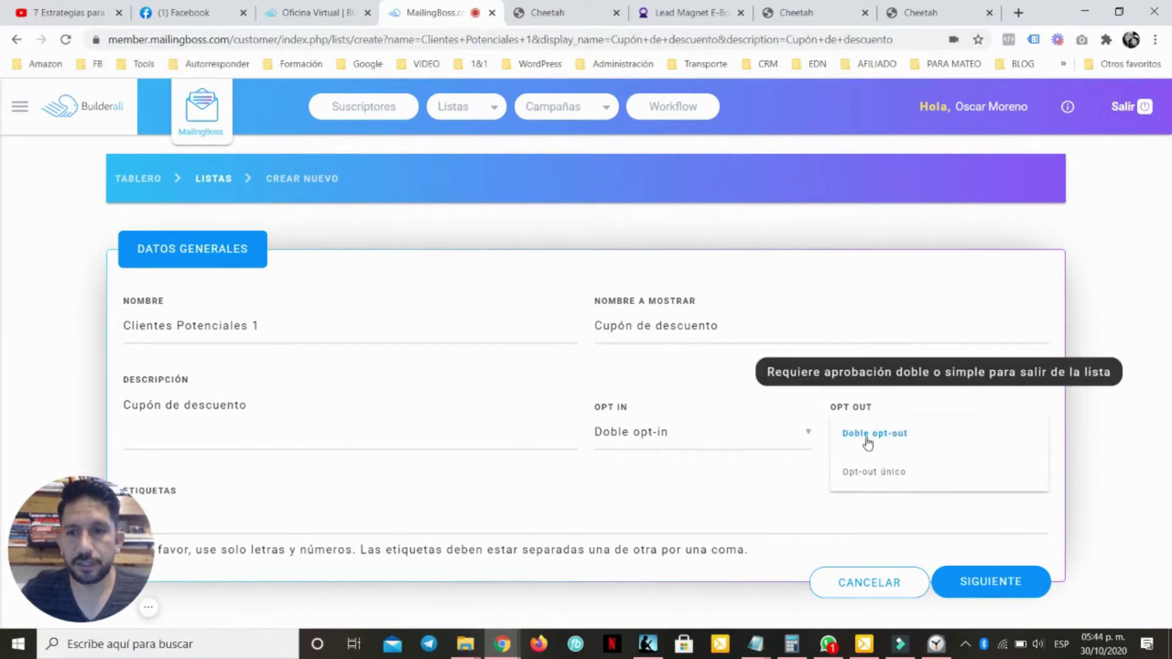
pyautogui.click(872, 477)
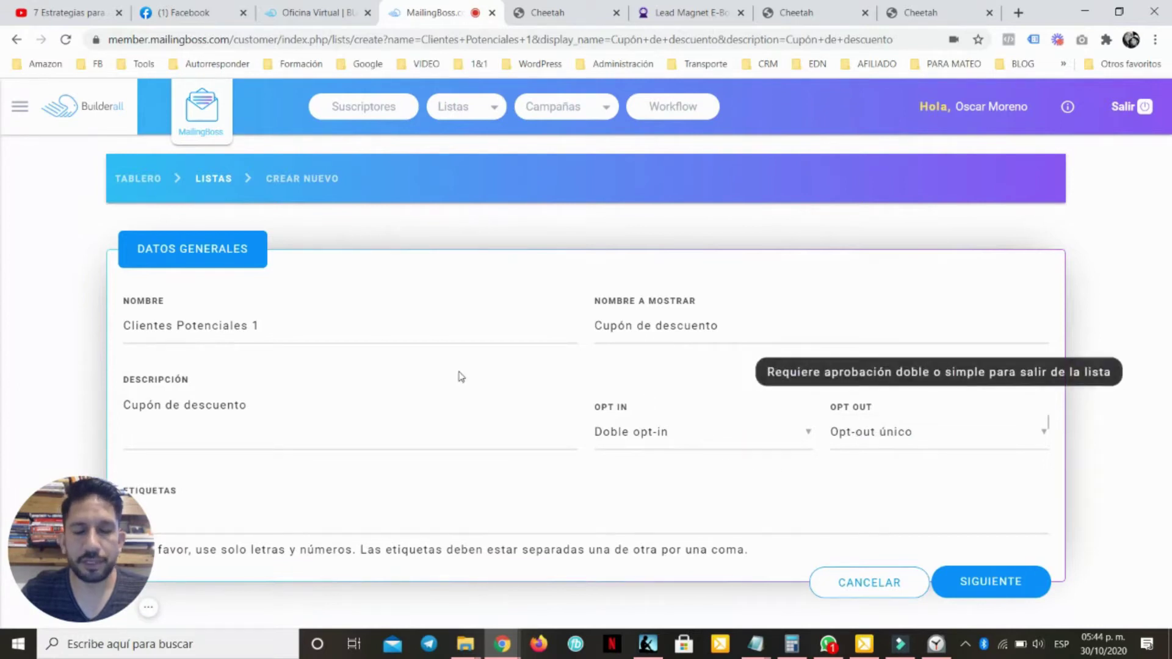